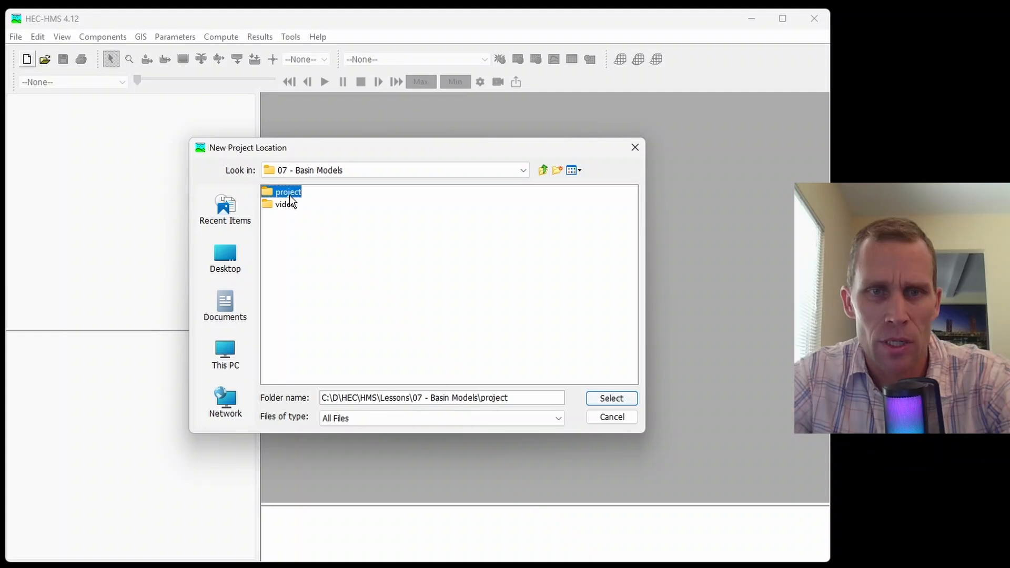
Step: Choose the project folder under 07 - Basin Models as the location and create the video_07 project
{"action": "left_click", "coordinate": [611, 398]}
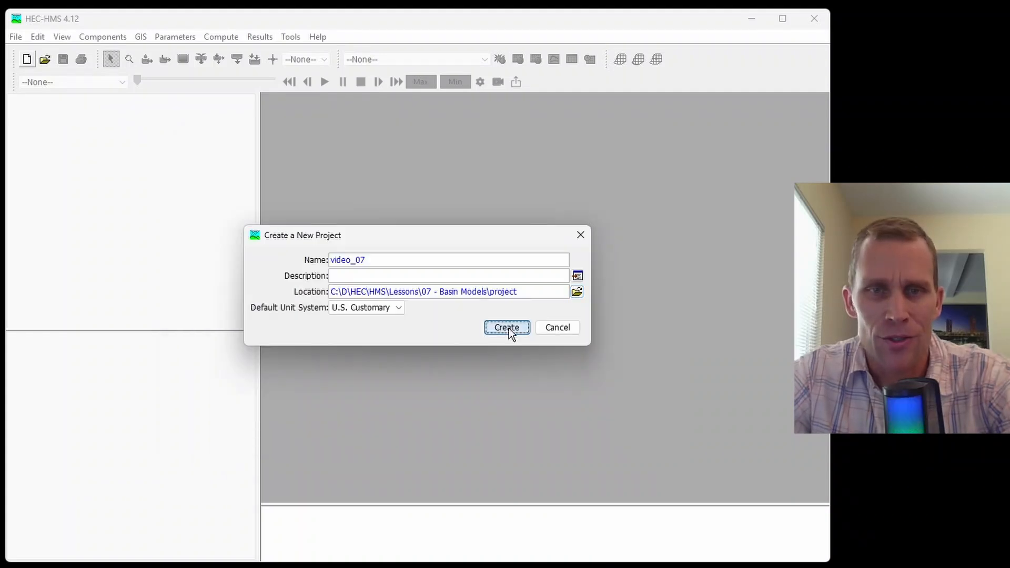
{"action": "left_click", "coordinate": [509, 329]}
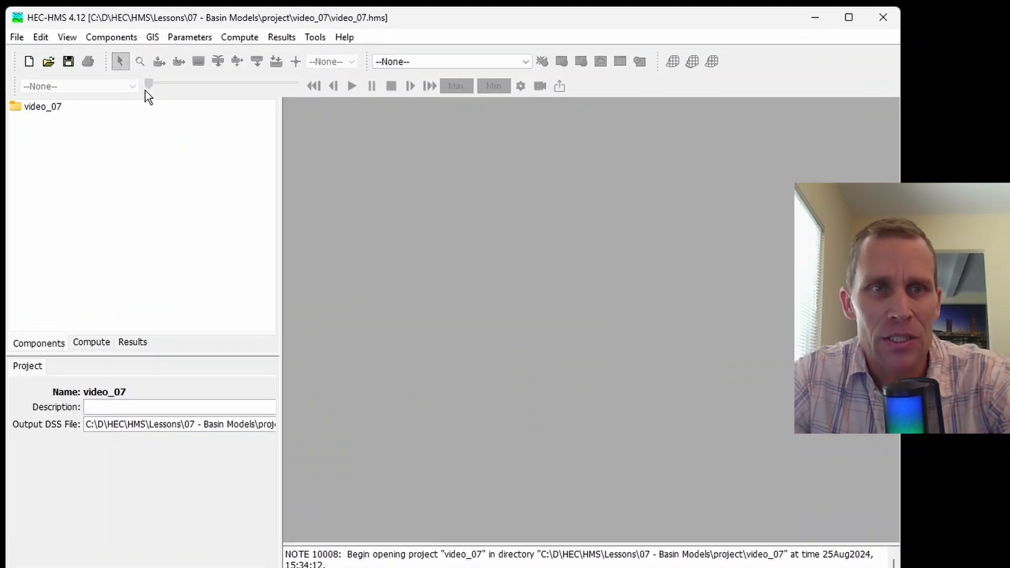
Step: Create a new basin model named basin_1 and close the Basin Model Manager
{"action": "left_click", "coordinate": [139, 36]}
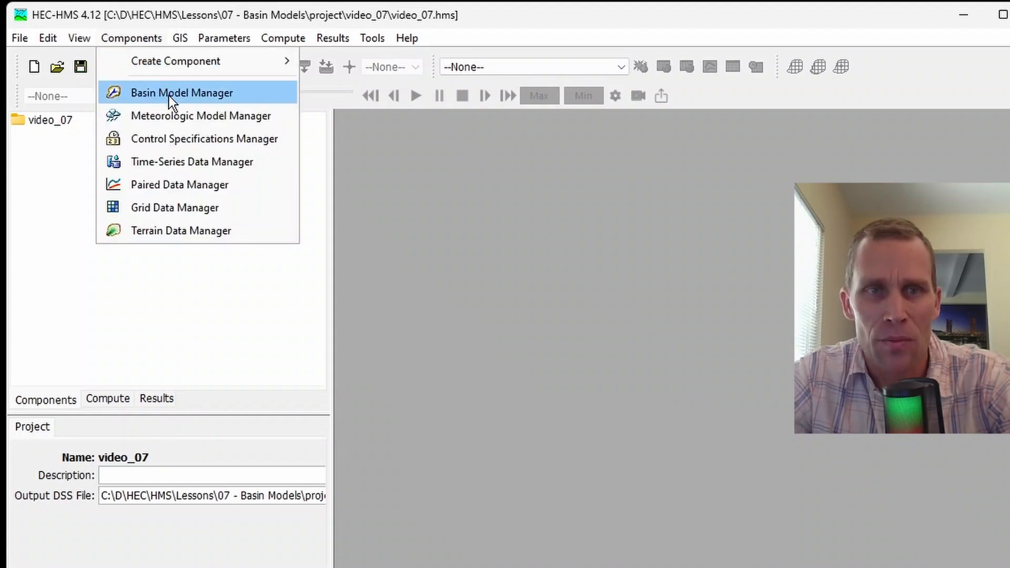
{"action": "mouse_move", "coordinate": [194, 67]}
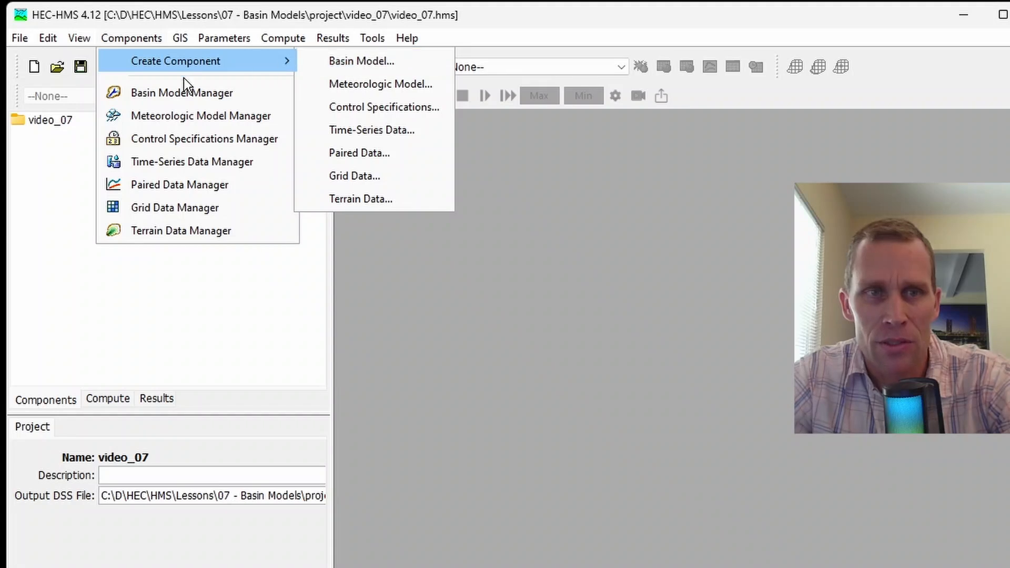
{"action": "left_click", "coordinate": [184, 92]}
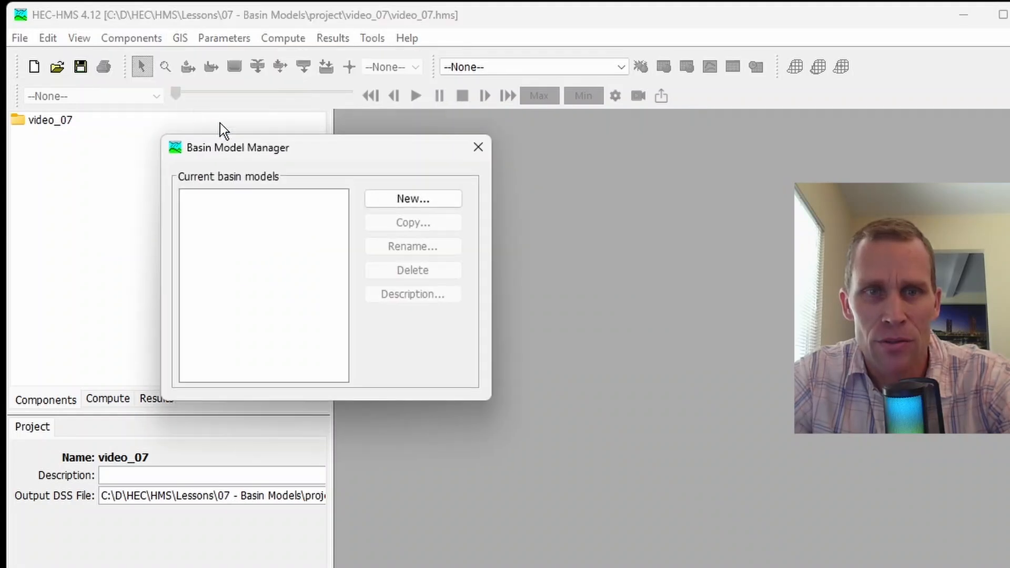
{"action": "left_click", "coordinate": [395, 199]}
{"action": "left_click", "coordinate": [237, 260]}
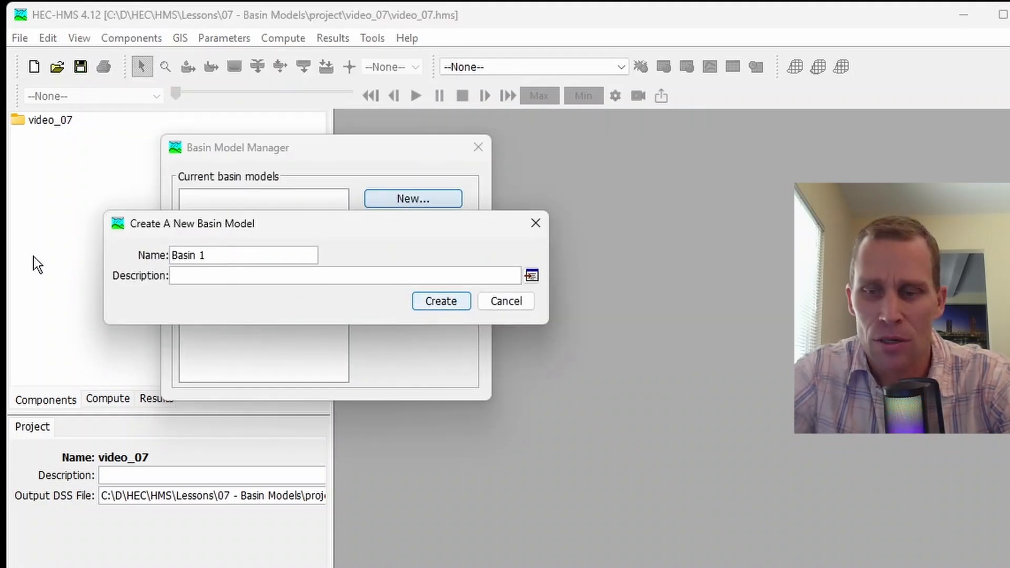
{"action": "key", "text": "BackSpace"}
{"action": "key", "text": "BackSpace"}
{"action": "key", "text": "BackSpace"}
{"action": "key", "text": "BackSpace"}
{"action": "key", "text": "BackSpace"}
{"action": "key", "text": "BackSpace"}
{"action": "key", "text": "BackSpace"}
{"action": "type", "text": "basin_1"}
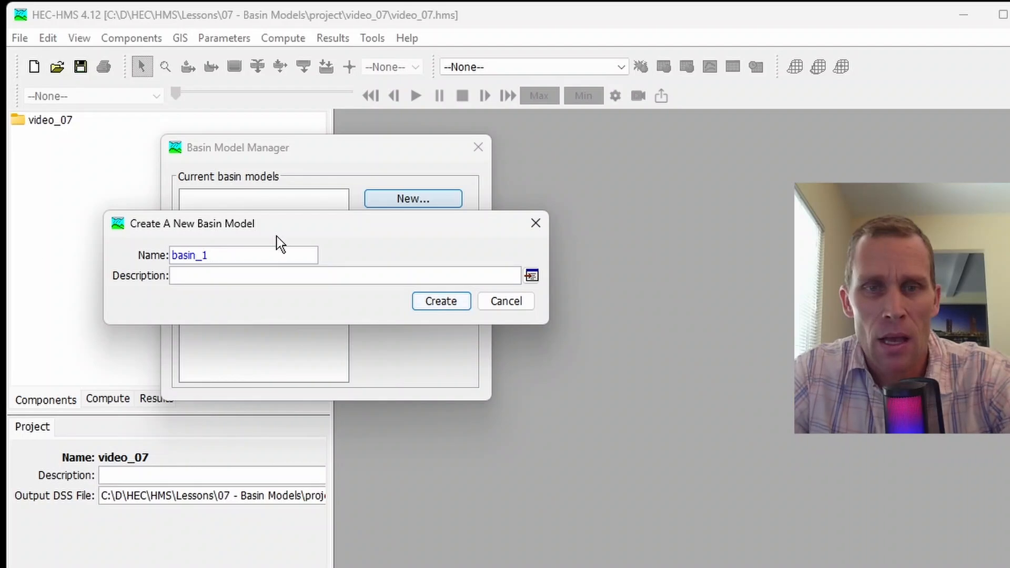
{"action": "left_click", "coordinate": [440, 301]}
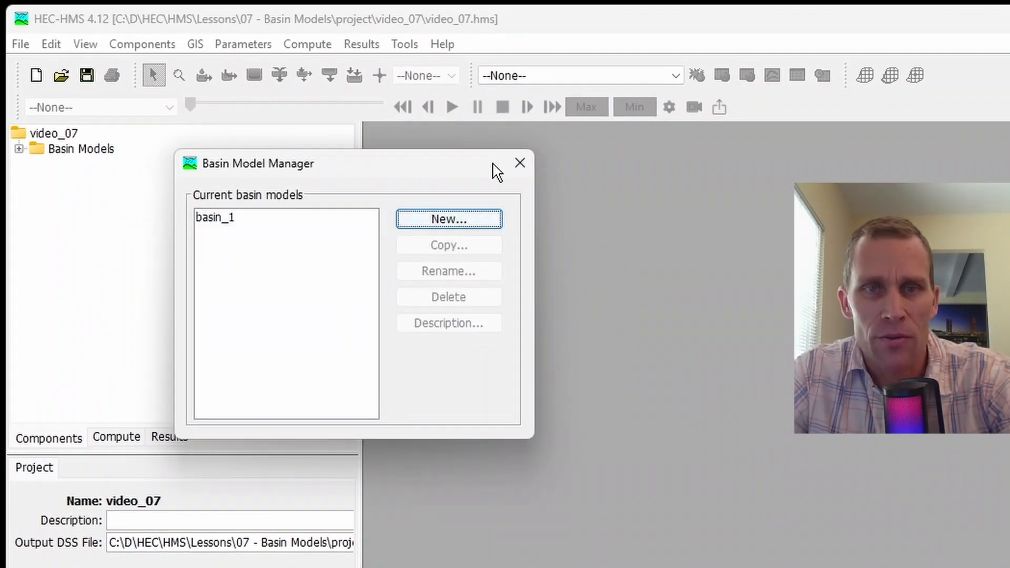
{"action": "left_click", "coordinate": [520, 163]}
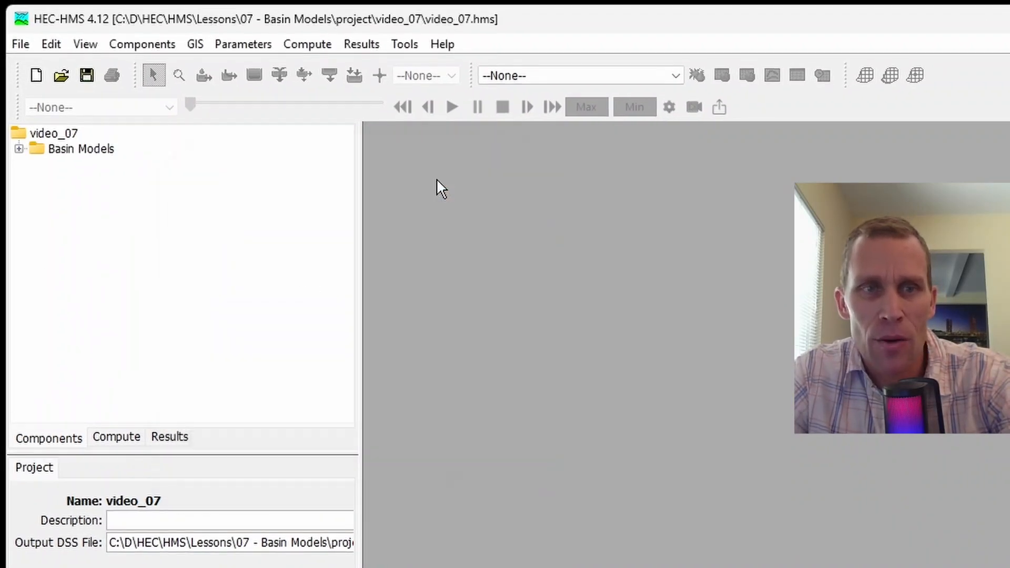
Step: Expand the project's basin models and open basin_1
{"action": "left_click", "coordinate": [77, 149]}
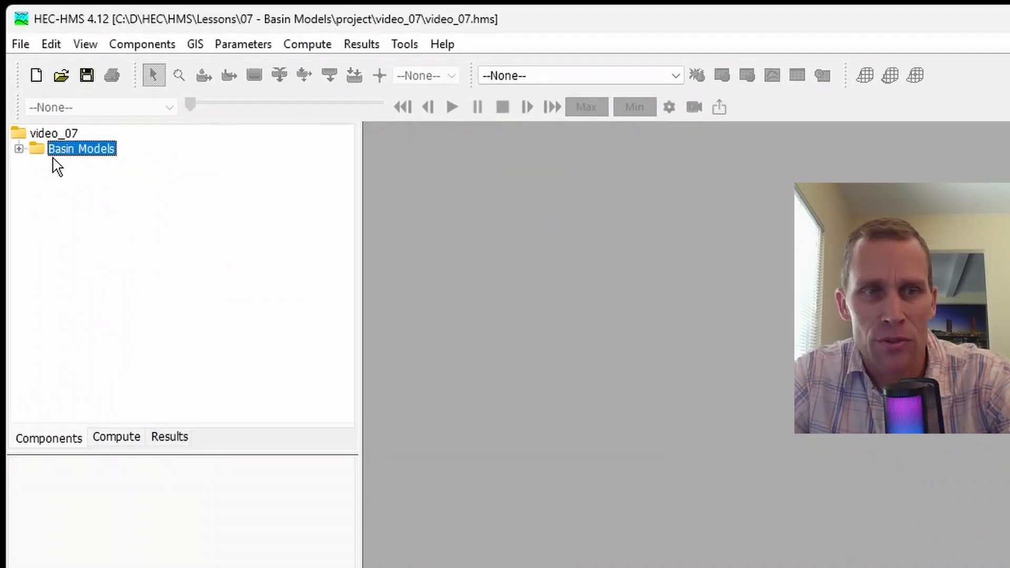
{"action": "left_click", "coordinate": [19, 149]}
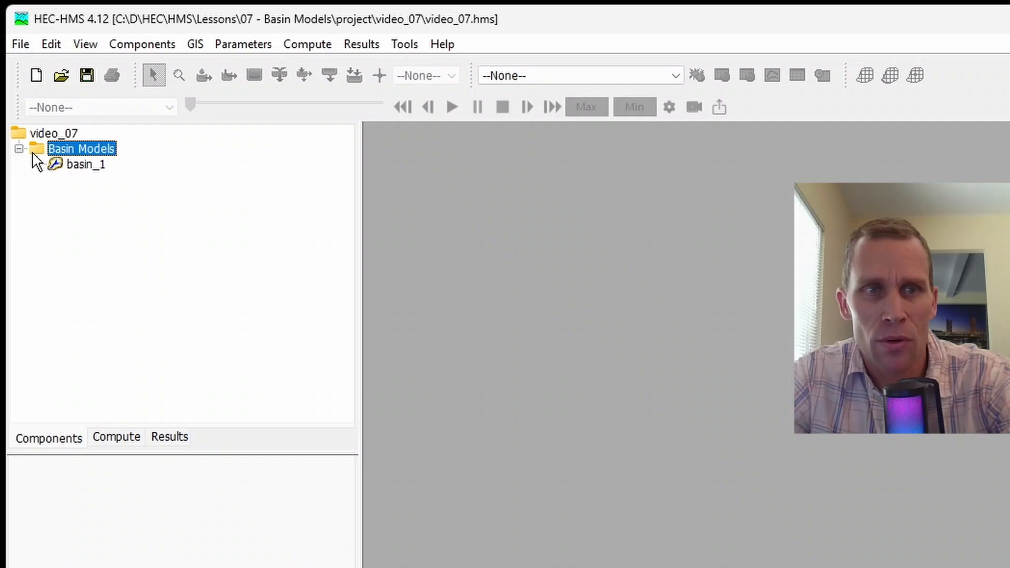
{"action": "left_click", "coordinate": [92, 166]}
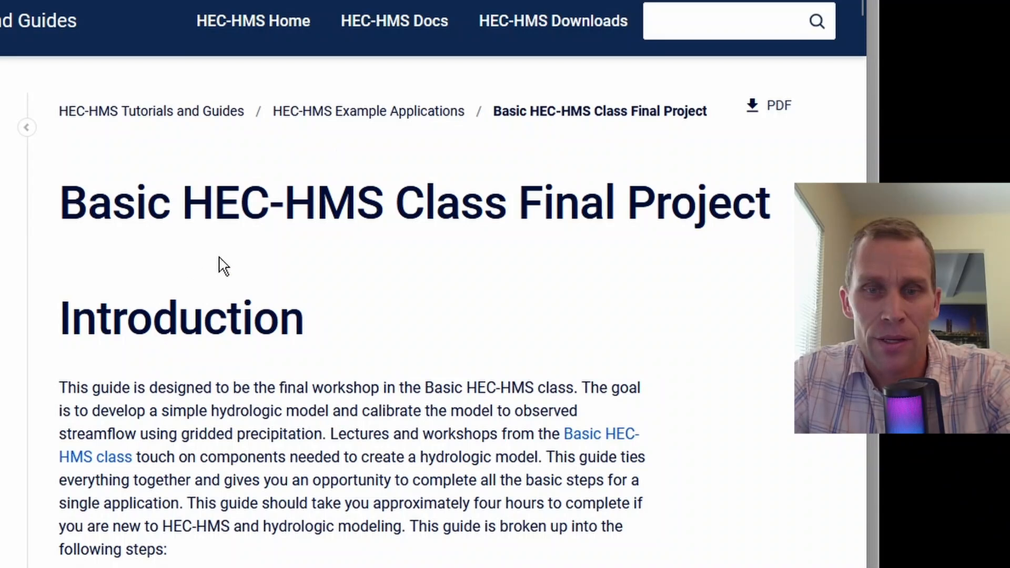
Step: Download GIS.zip from the Basic HEC-HMS Class Final Project page in the web browser
{"action": "scroll", "coordinate": [224, 265], "scroll_direction": "down", "scroll_amount": 15}
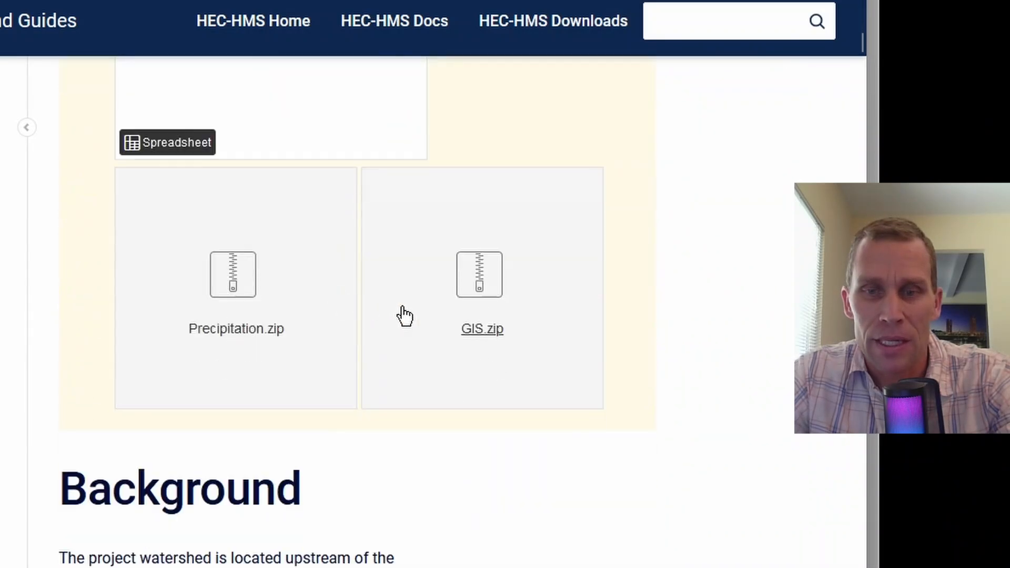
{"action": "left_click", "coordinate": [480, 327]}
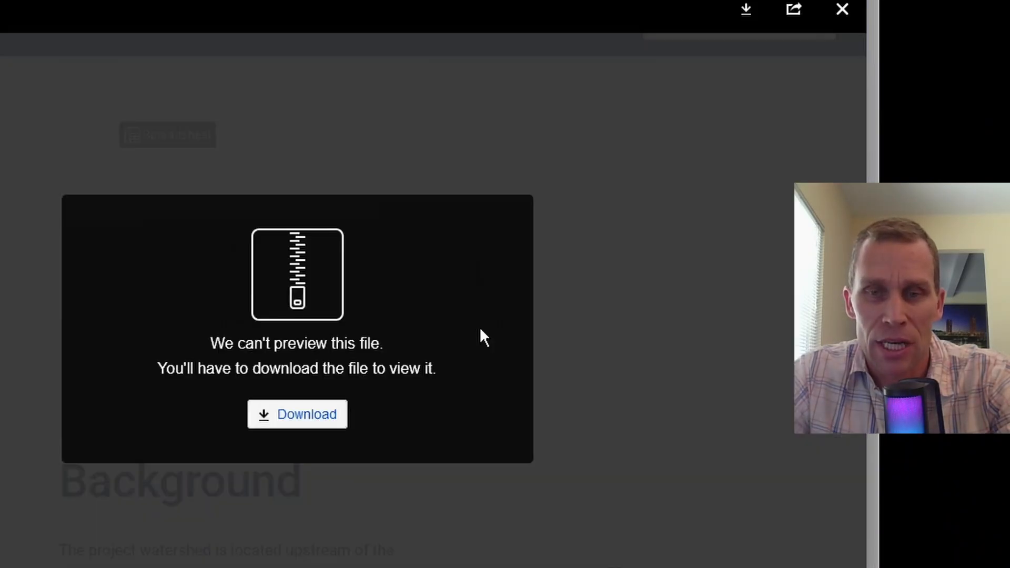
{"action": "left_click", "coordinate": [289, 423]}
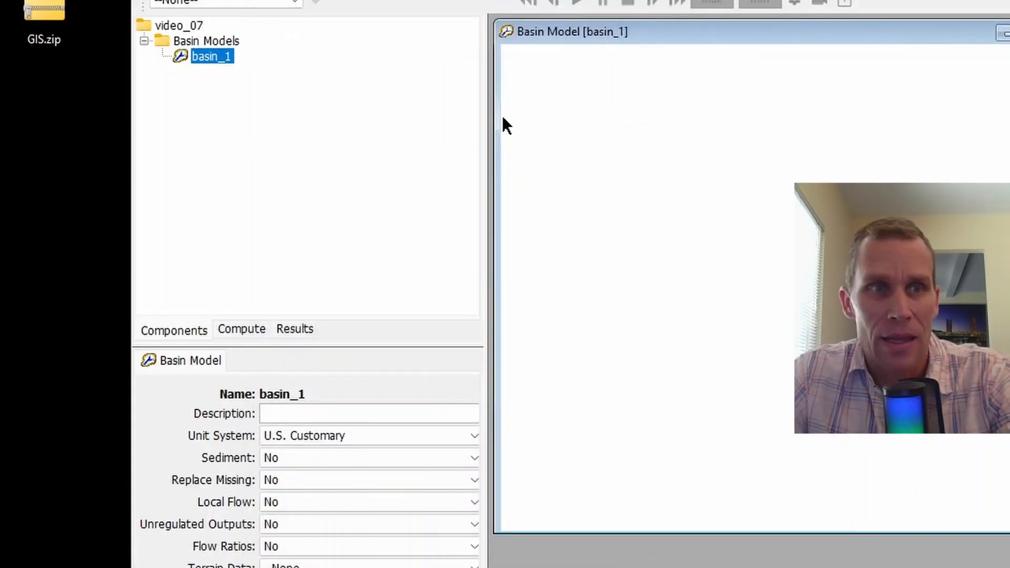
Step: Open GIS.zip from the desktop in File Explorer and browse to the video_07 project's terrain folder
{"action": "left_click_drag", "start_coordinate": [44, 11], "coordinate": [74, 421]}
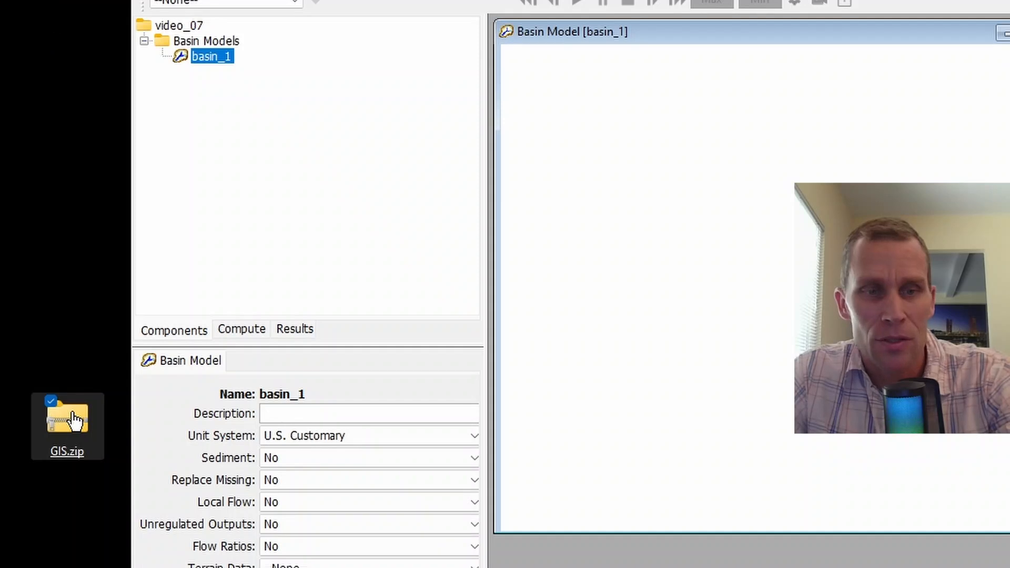
{"action": "double_click", "coordinate": [68, 418]}
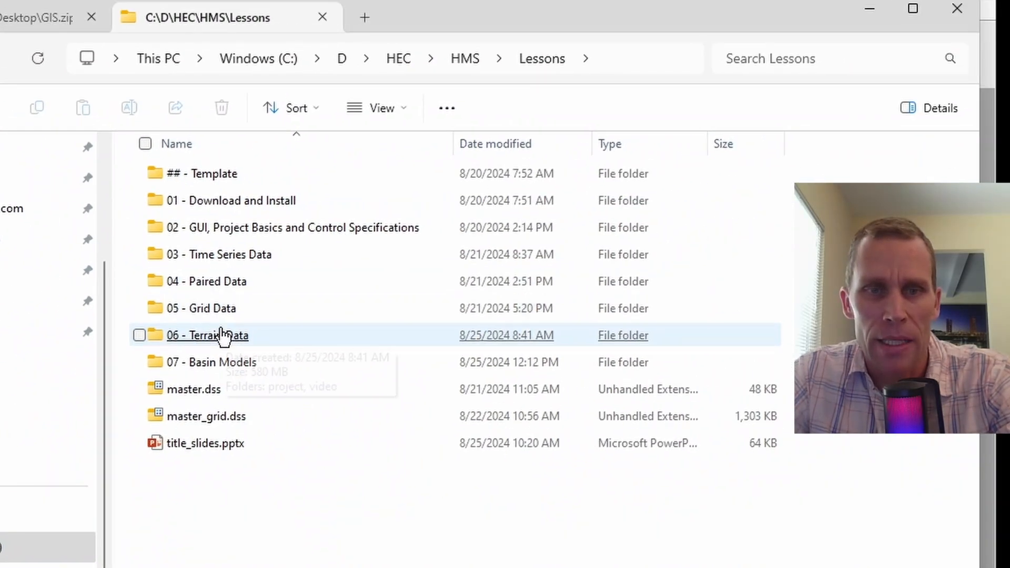
{"action": "double_click", "coordinate": [210, 363]}
{"action": "double_click", "coordinate": [189, 173]}
{"action": "double_click", "coordinate": [189, 175]}
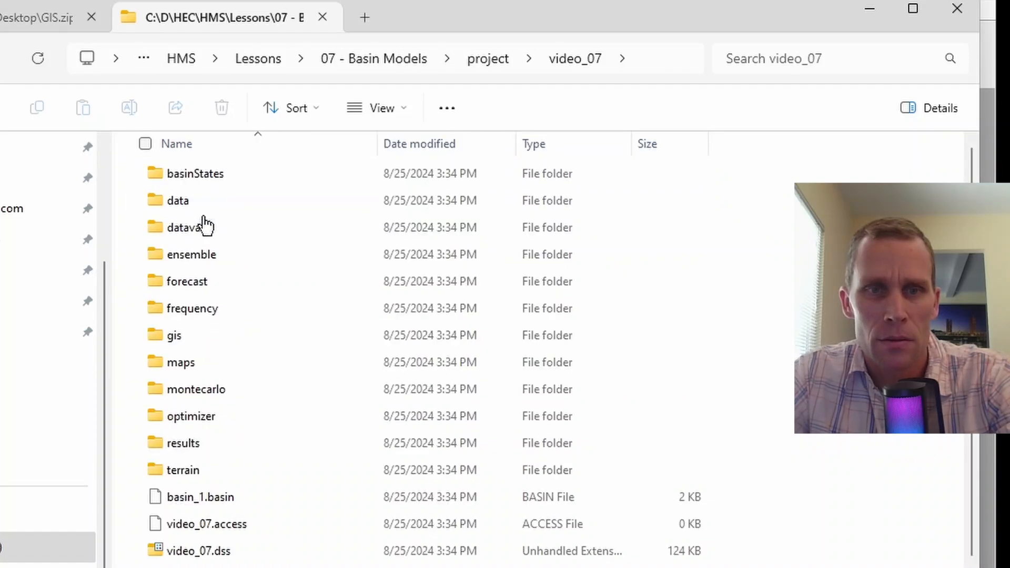
{"action": "double_click", "coordinate": [193, 472]}
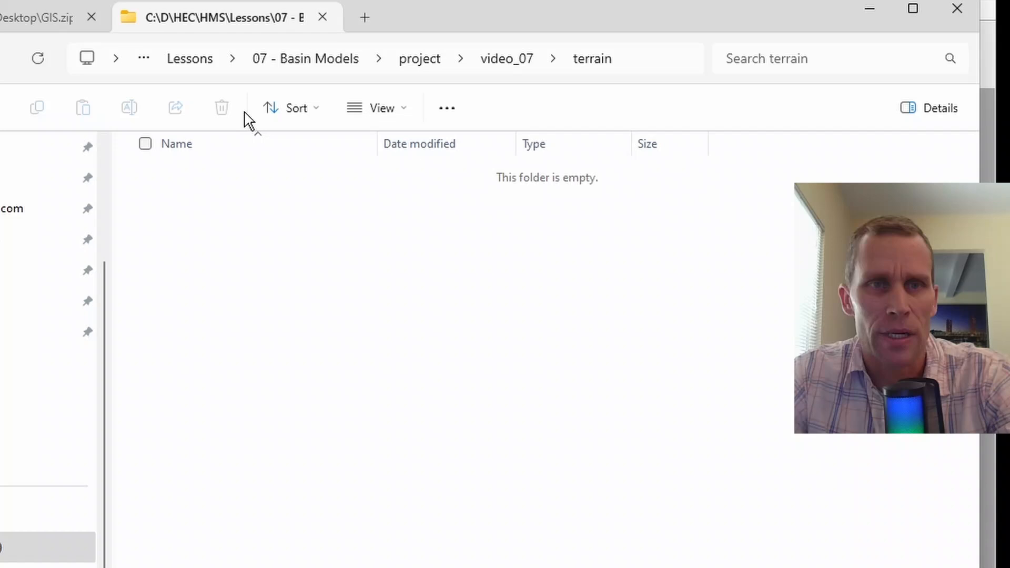
Step: Copy NED_10m_alb_clip_ft.tif from the GIS folder in GIS.zip into the video_07 project's terrain folder
{"action": "left_click", "coordinate": [38, 21]}
{"action": "double_click", "coordinate": [176, 176]}
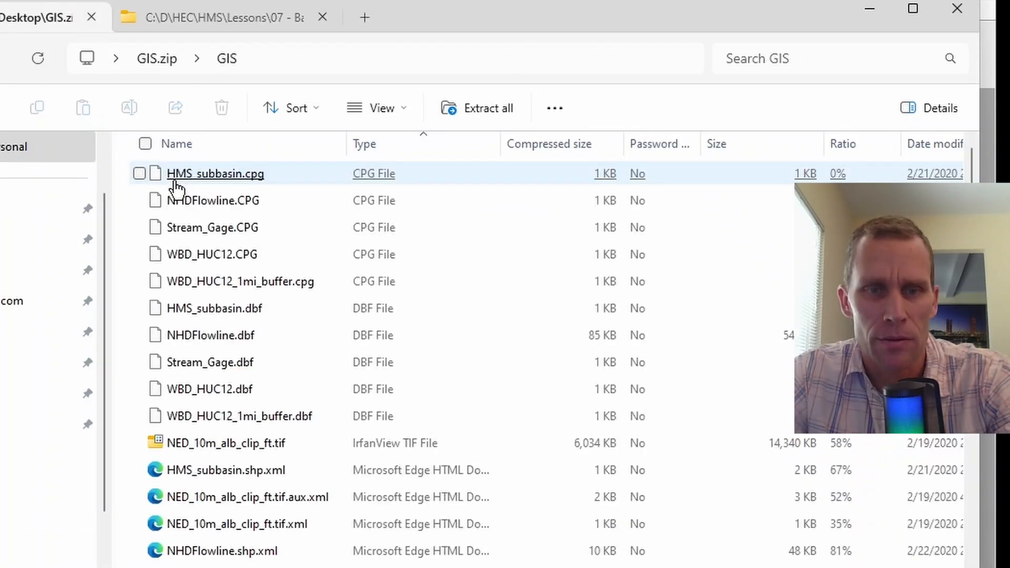
{"action": "scroll", "coordinate": [195, 337], "scroll_direction": "down", "scroll_amount": 3}
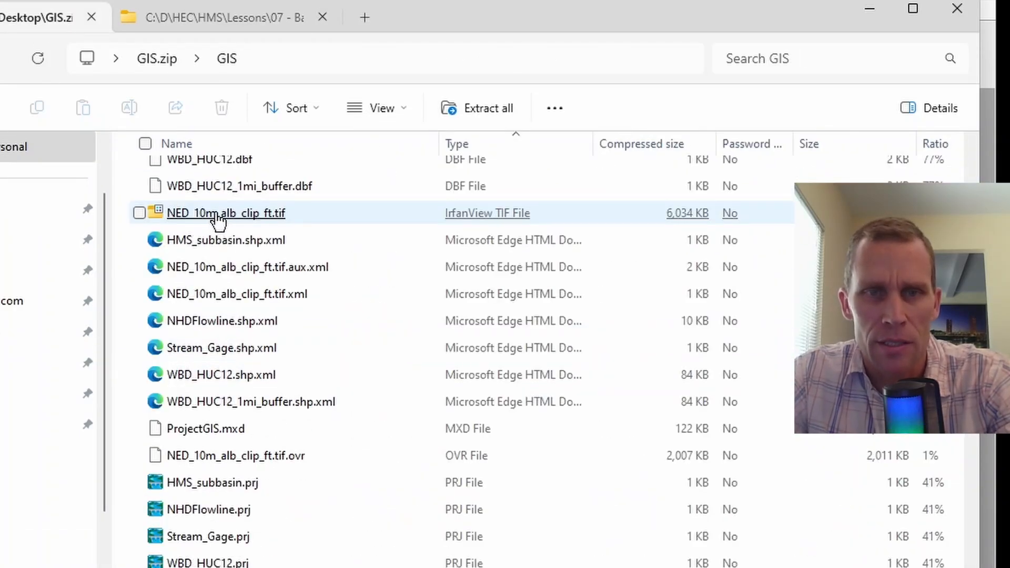
{"action": "right_click", "coordinate": [216, 220]}
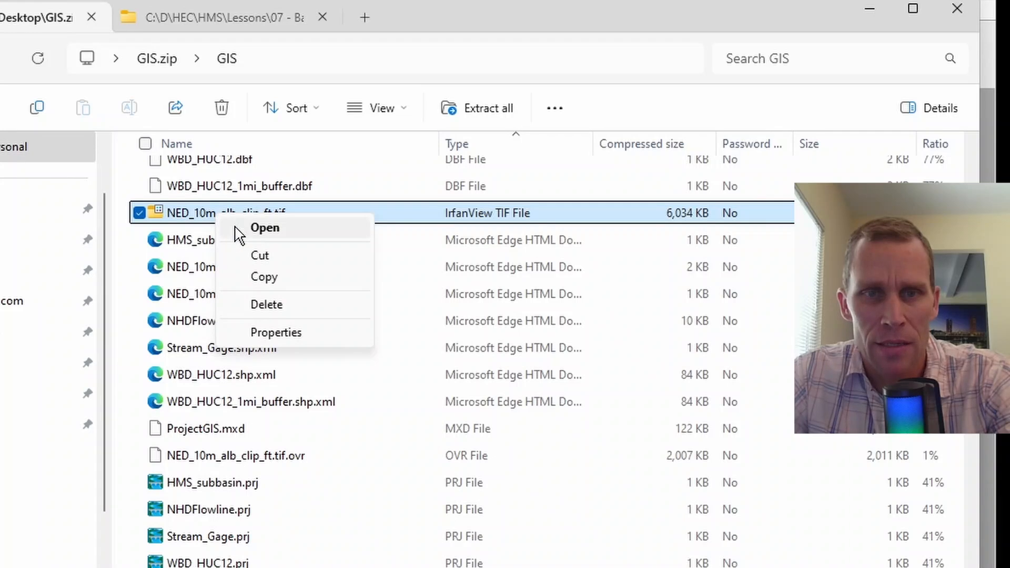
{"action": "left_click", "coordinate": [274, 284]}
{"action": "left_click", "coordinate": [237, 16]}
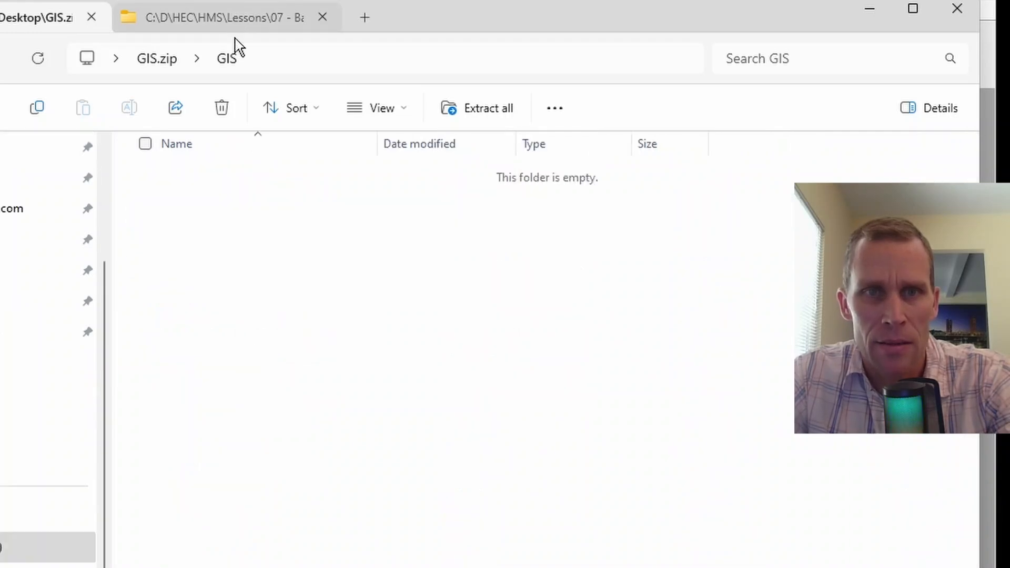
{"action": "right_click", "coordinate": [260, 271]}
{"action": "left_click", "coordinate": [284, 295]}
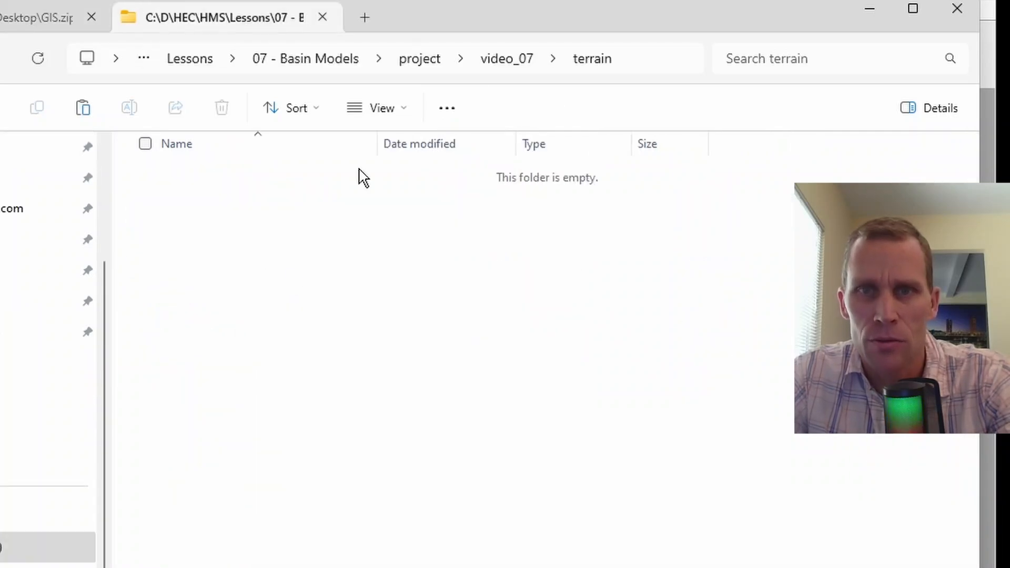
Step: Copy all files from the GIS folder in GIS.zip into the video_07 project's maps folder
{"action": "left_click", "coordinate": [507, 58]}
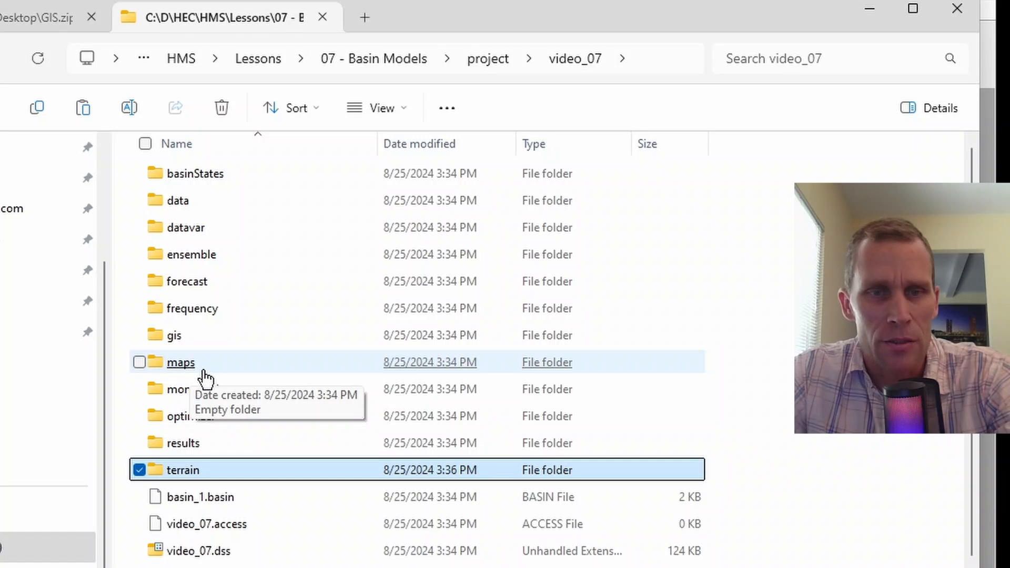
{"action": "double_click", "coordinate": [192, 369]}
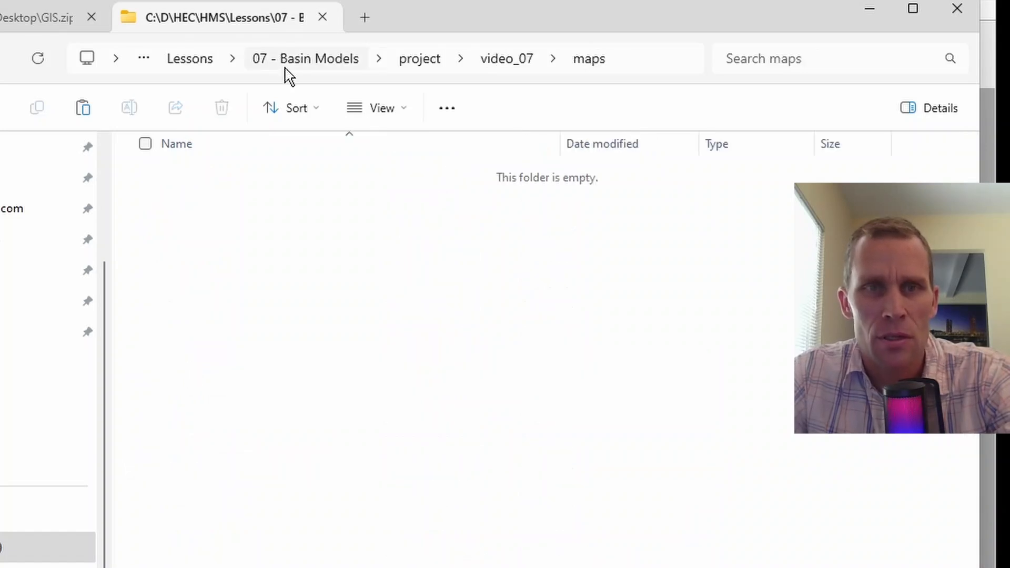
{"action": "left_click", "coordinate": [31, 19]}
{"action": "key", "text": "ctrl+a"}
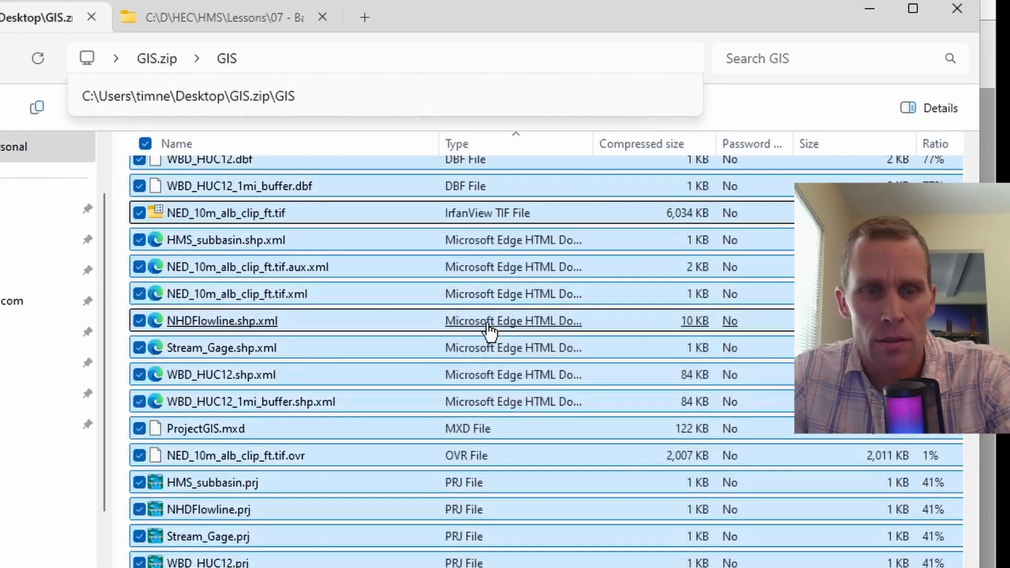
{"action": "left_click", "coordinate": [250, 29]}
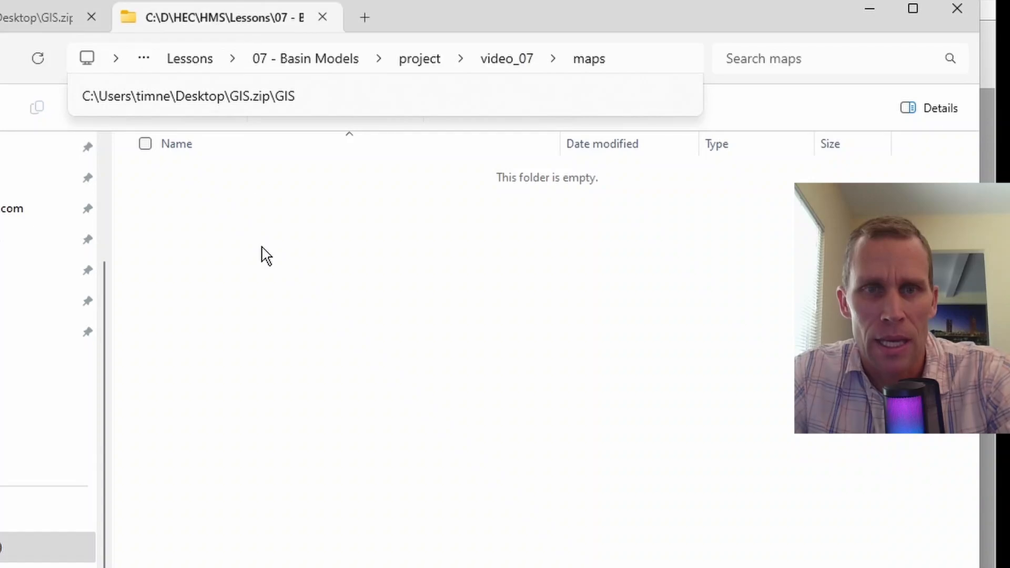
{"action": "right_click", "coordinate": [263, 254]}
{"action": "left_click", "coordinate": [285, 271]}
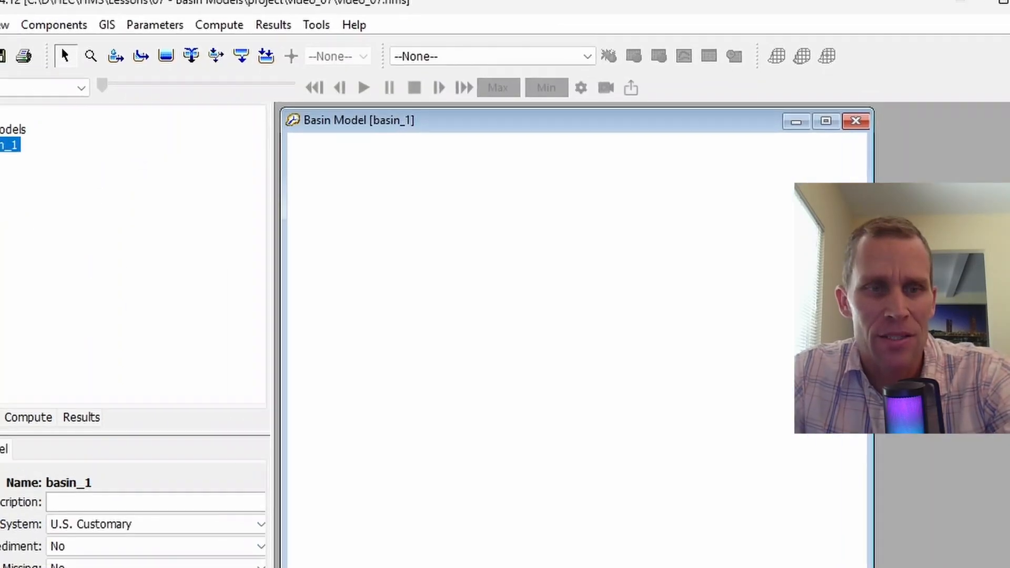
Step: Create a new terrain data component named terrain_data_1 and continue to its elevation file settings
{"action": "left_click", "coordinate": [52, 25]}
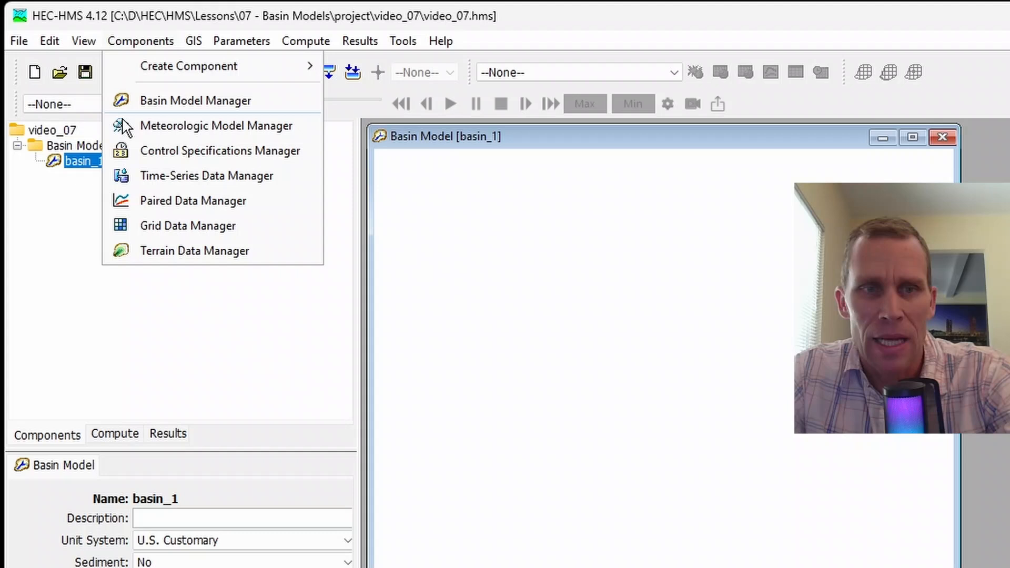
{"action": "left_click", "coordinate": [194, 250]}
{"action": "left_click", "coordinate": [419, 218]}
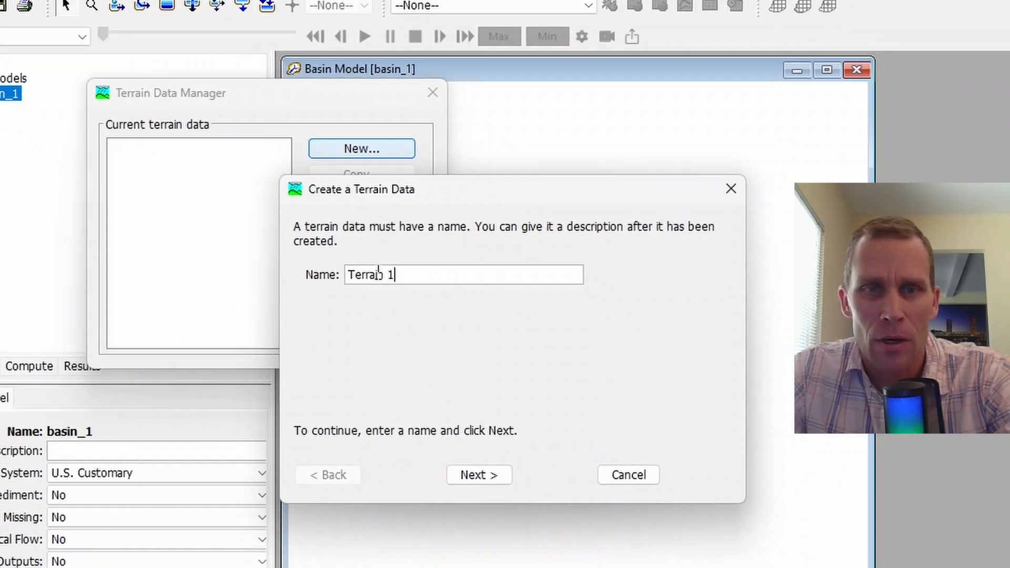
{"action": "triple_click", "coordinate": [378, 271]}
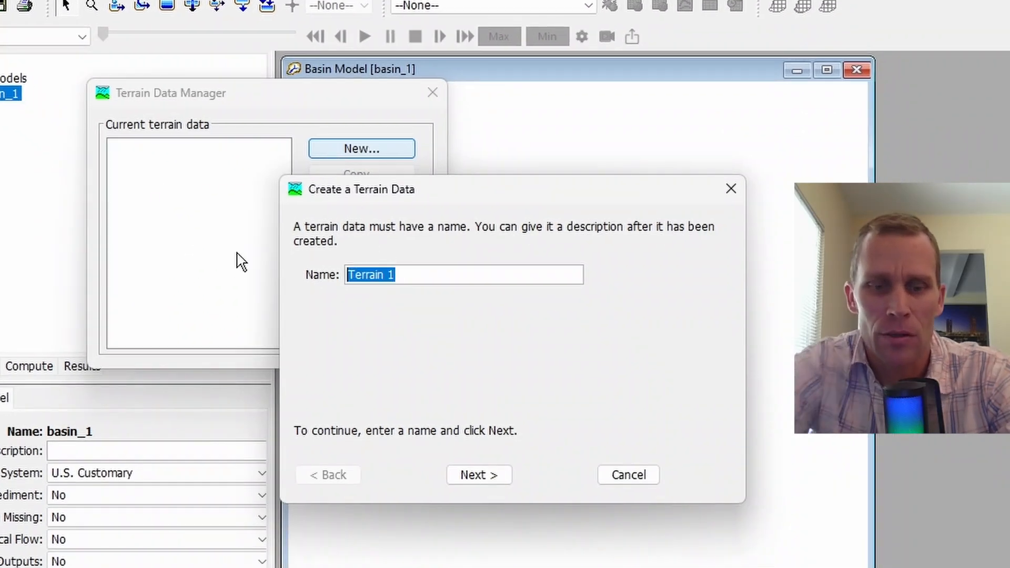
{"action": "type", "text": "terrain_data"}
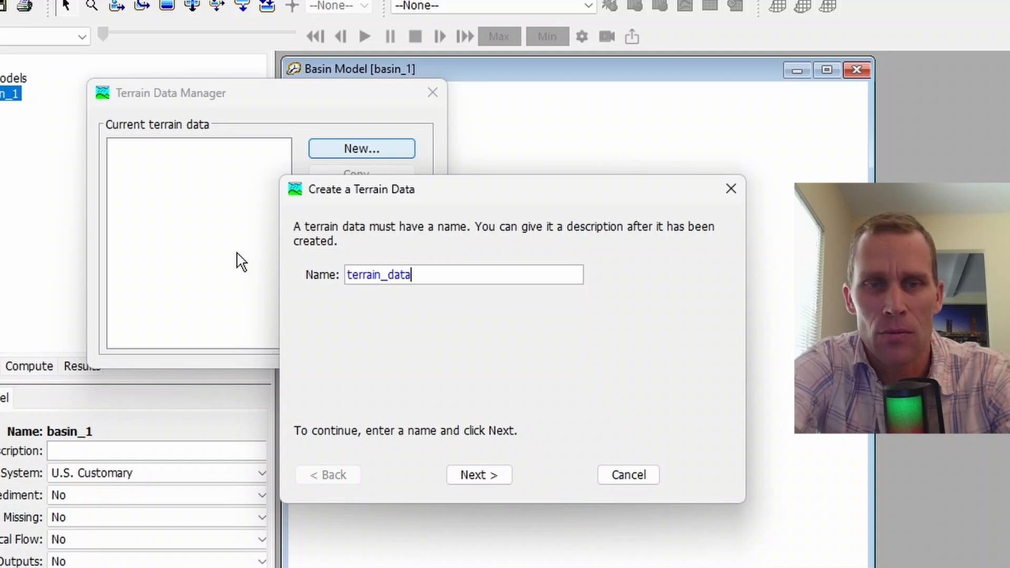
{"action": "type", "text": "_1"}
{"action": "left_click", "coordinate": [471, 480]}
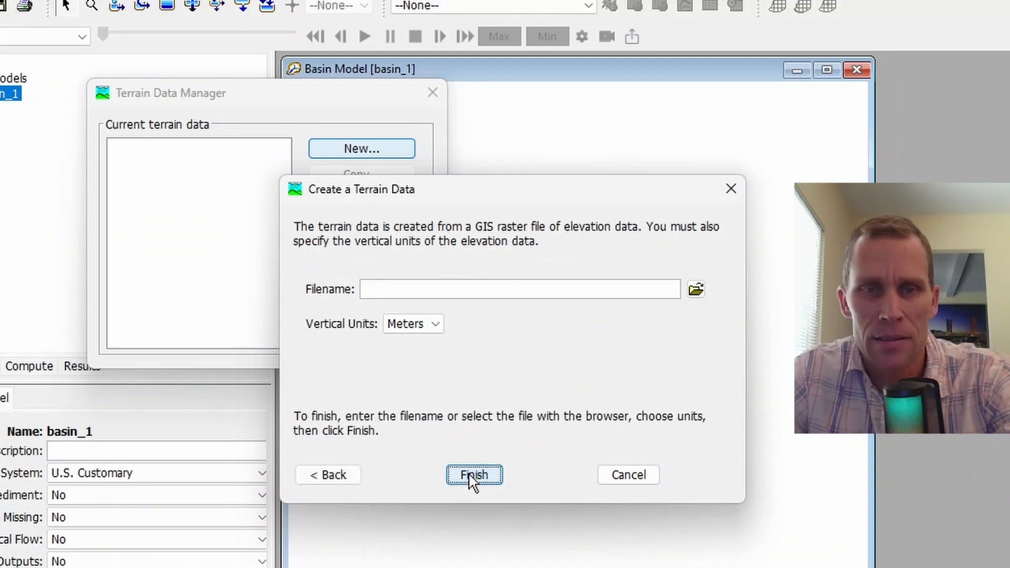
Step: Use NED_10m_alb_clip_ft.tif from the video_07 terrain folder as the elevation raster, finish the terrain data and close its manager
{"action": "left_click", "coordinate": [695, 290]}
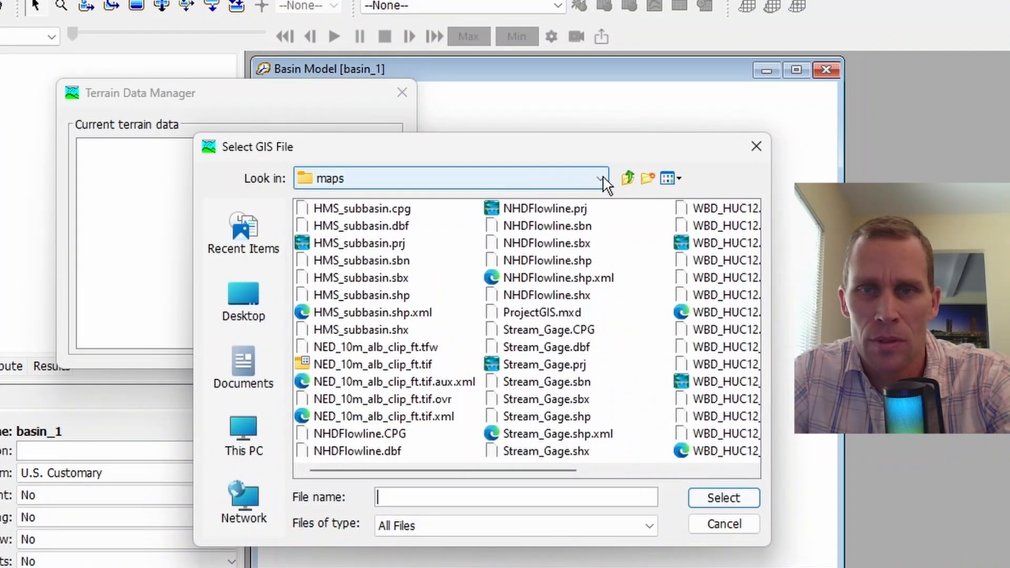
{"action": "left_click", "coordinate": [628, 179]}
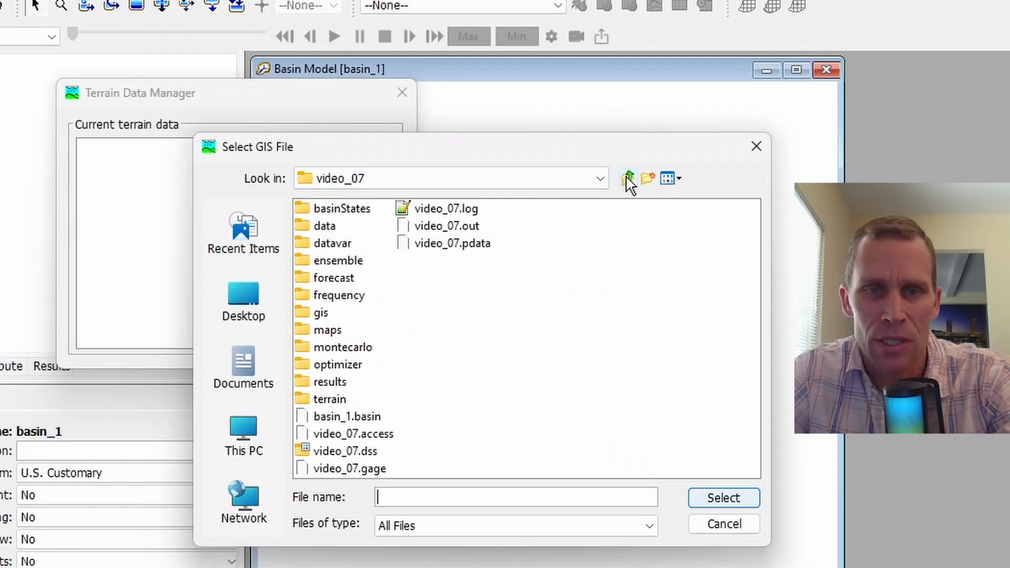
{"action": "double_click", "coordinate": [336, 398]}
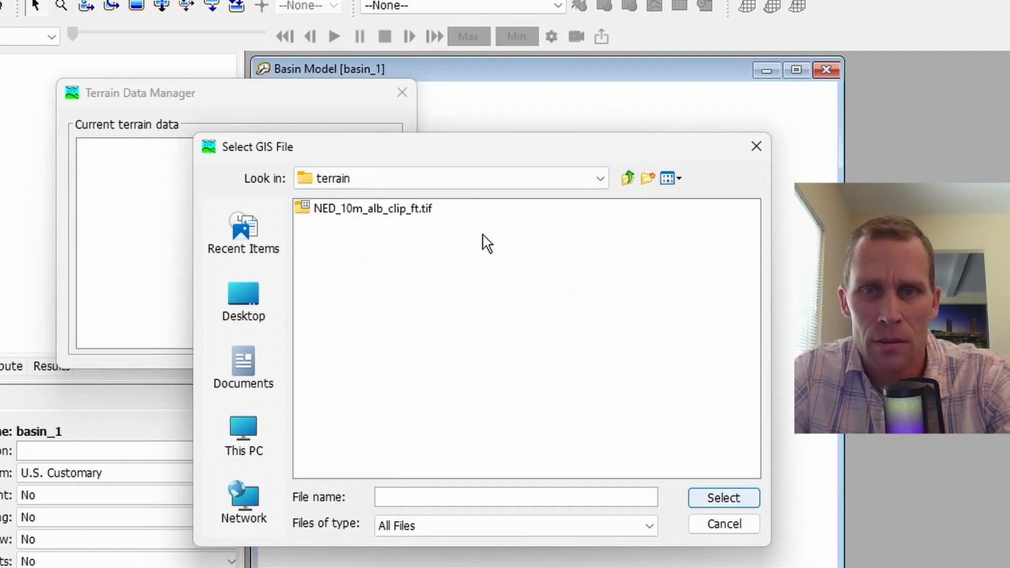
{"action": "left_click", "coordinate": [628, 179]}
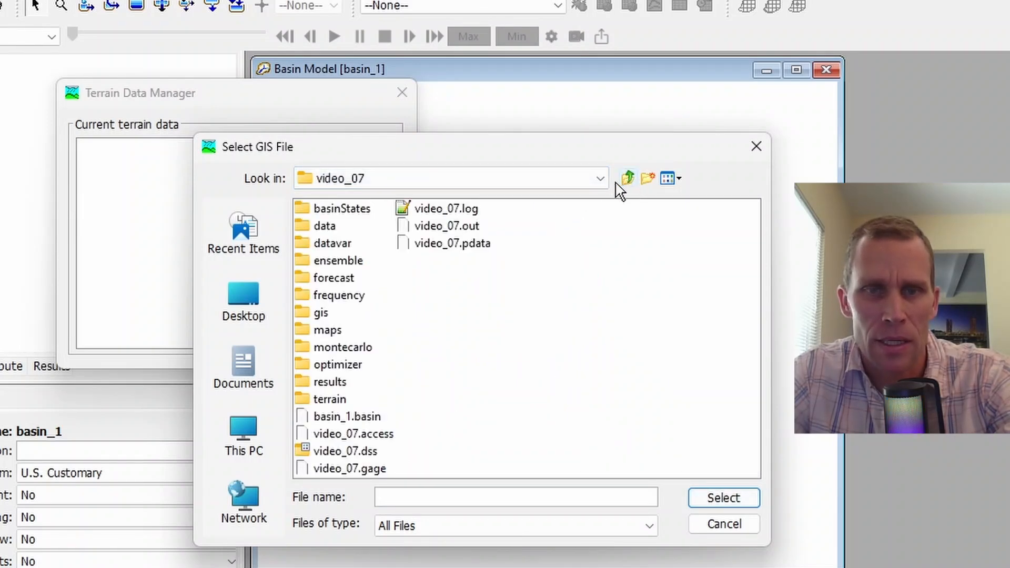
{"action": "double_click", "coordinate": [330, 401]}
{"action": "left_click", "coordinate": [361, 218]}
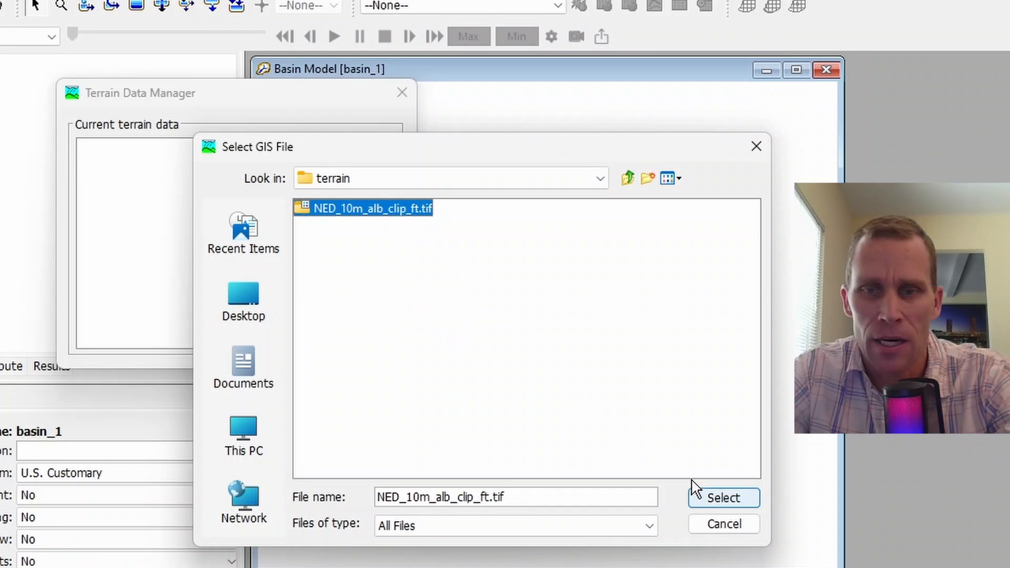
{"action": "left_click", "coordinate": [707, 500]}
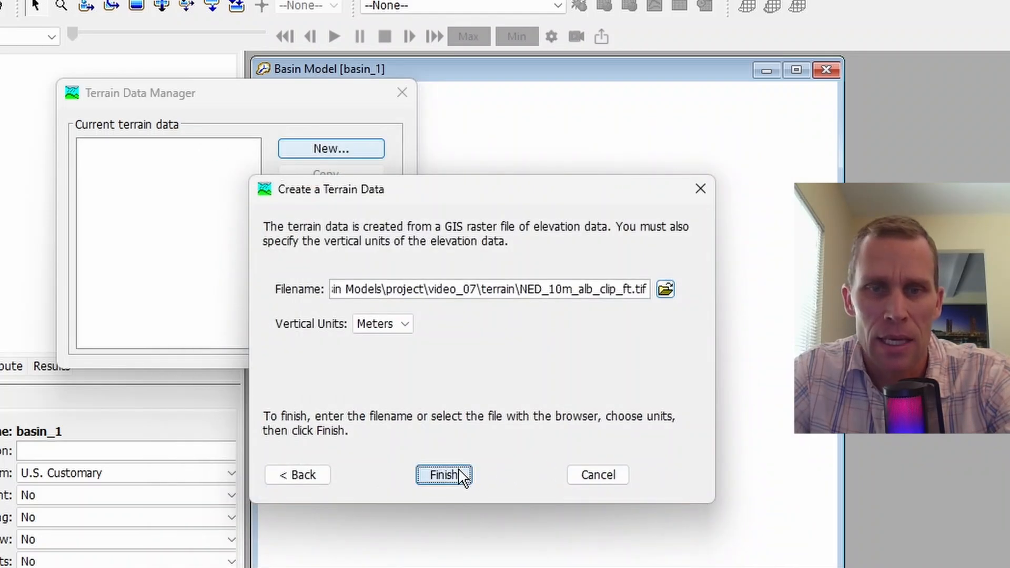
{"action": "left_click", "coordinate": [461, 476]}
{"action": "left_click", "coordinate": [402, 93]}
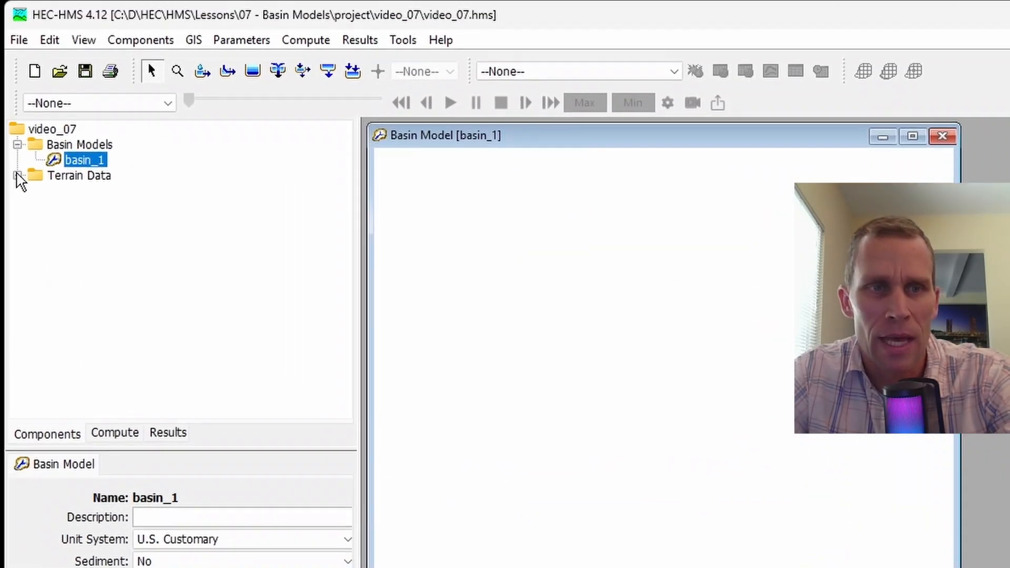
Step: Expand the project's Terrain Data folder and view the settings of terrain_data_1
{"action": "left_click", "coordinate": [17, 175]}
{"action": "left_click", "coordinate": [76, 175]}
{"action": "left_click", "coordinate": [91, 162]}
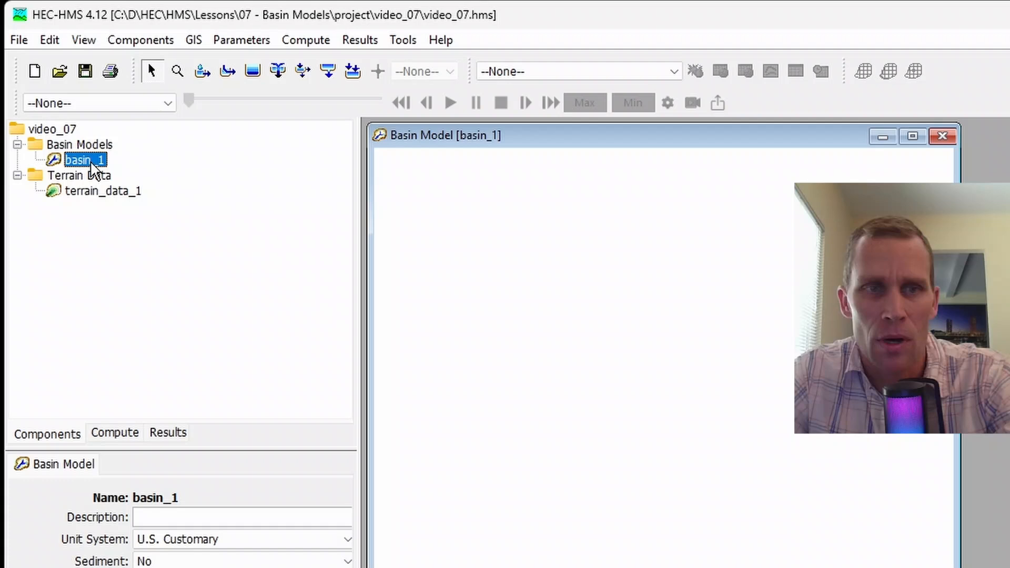
{"action": "left_click", "coordinate": [98, 192]}
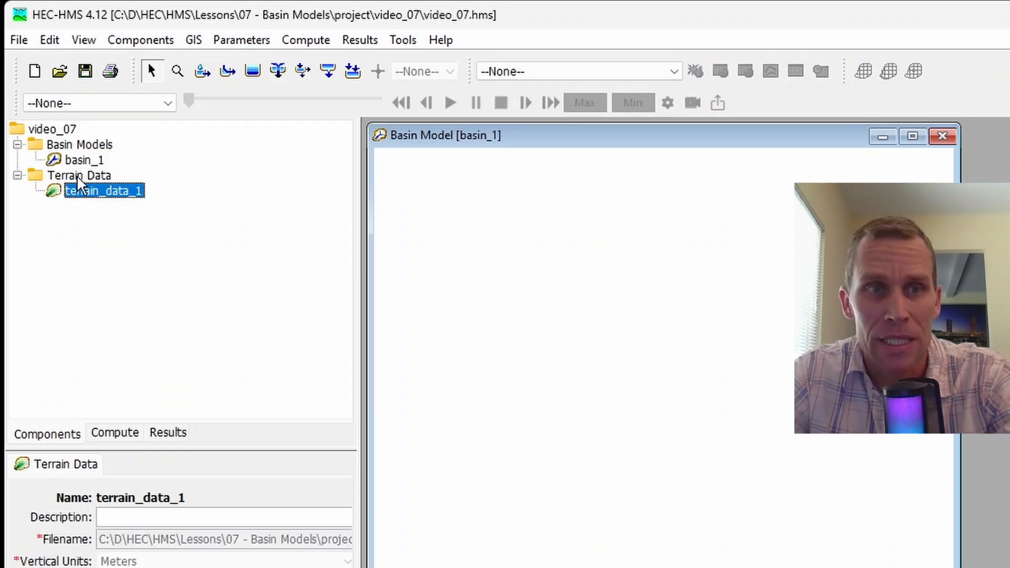
Step: Assign terrain_data_1 to the basin_1 basin model, skipping the coordinate system selection
{"action": "left_click", "coordinate": [82, 160]}
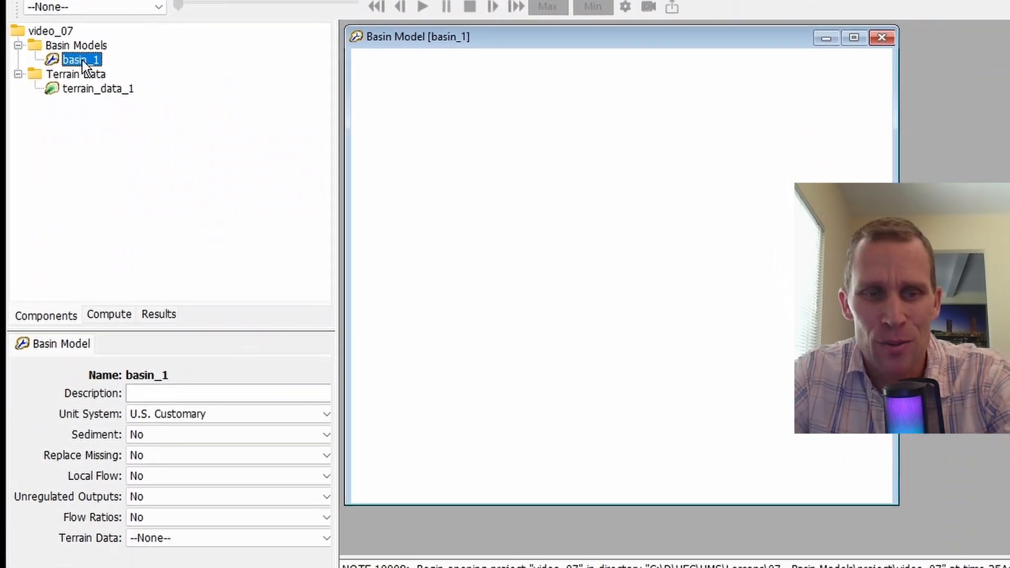
{"action": "left_click", "coordinate": [203, 540]}
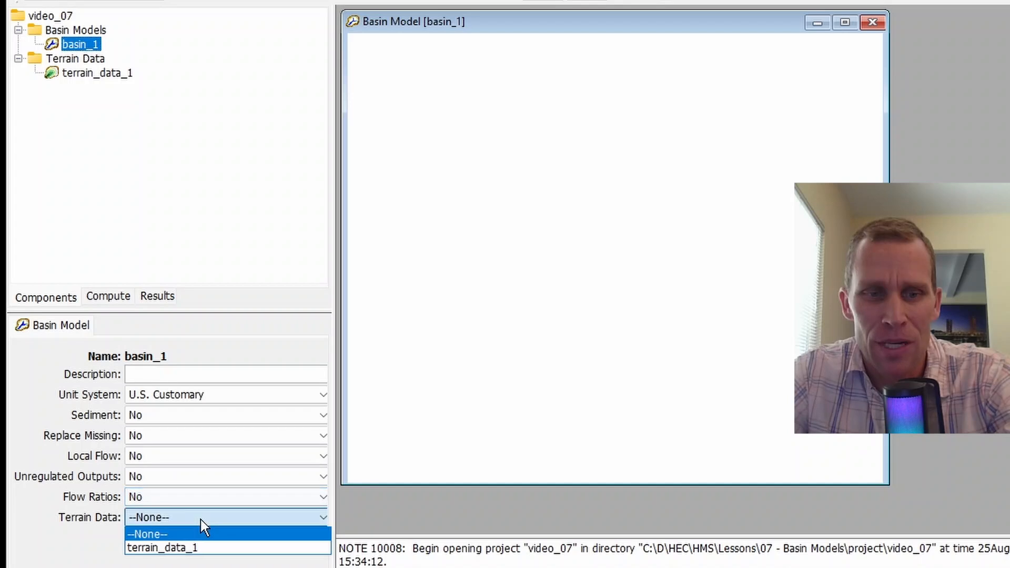
{"action": "left_click", "coordinate": [184, 548]}
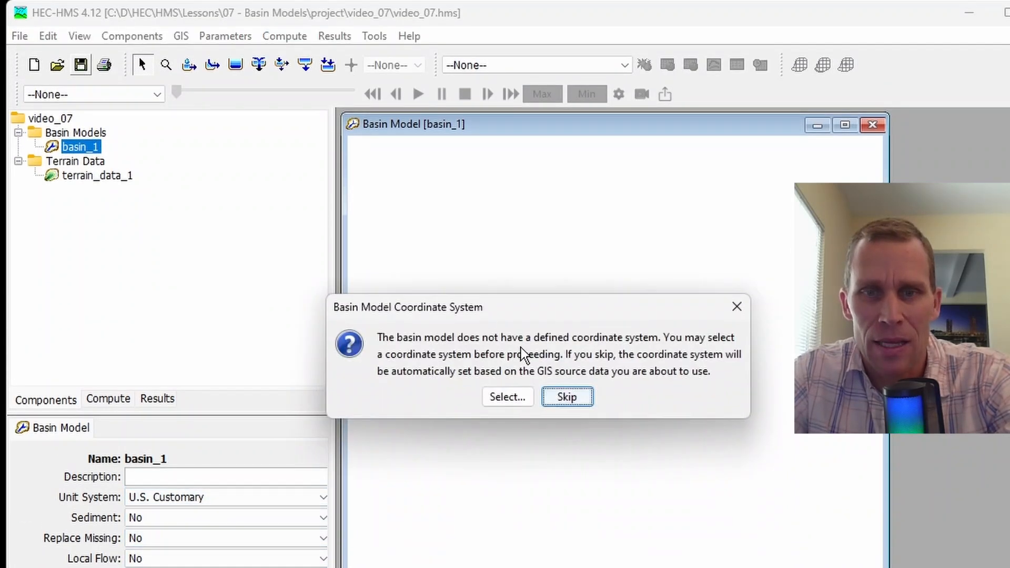
{"action": "left_click", "coordinate": [564, 396]}
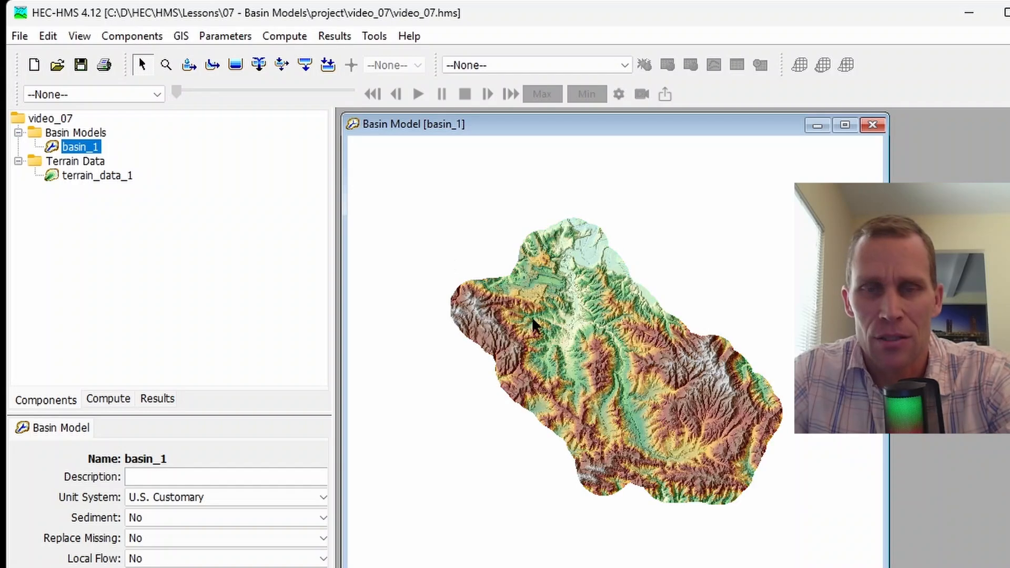
Step: Enlarge the terrain in the basin_1 map and resize the map window to fit all of it
{"action": "scroll", "coordinate": [578, 337], "scroll_direction": "up", "scroll_amount": 3}
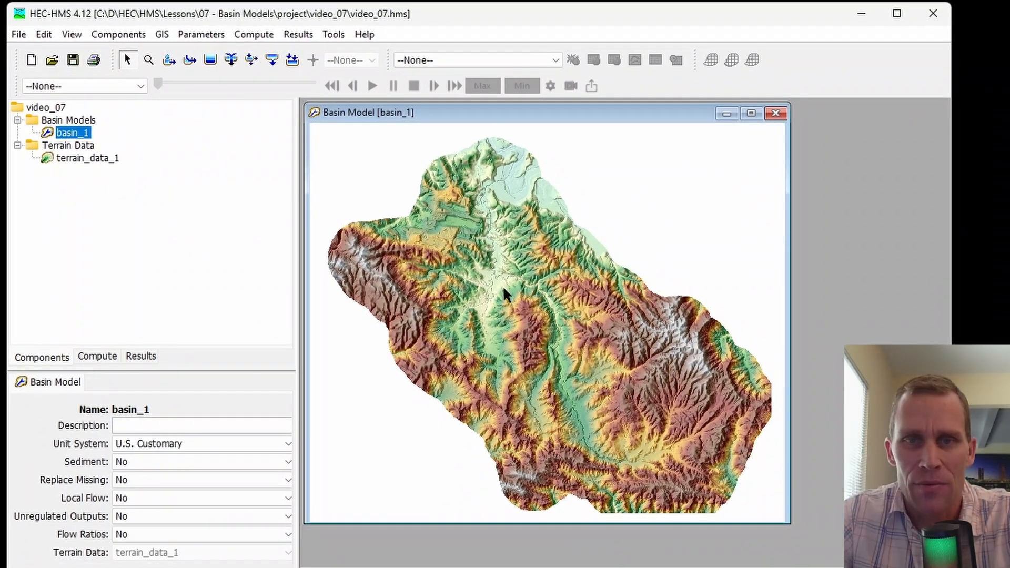
{"action": "mouse_move", "coordinate": [504, 287]}
{"action": "left_mouse_down"}
{"action": "mouse_move", "coordinate": [503, 278]}
{"action": "mouse_move", "coordinate": [503, 286]}
{"action": "left_mouse_up"}
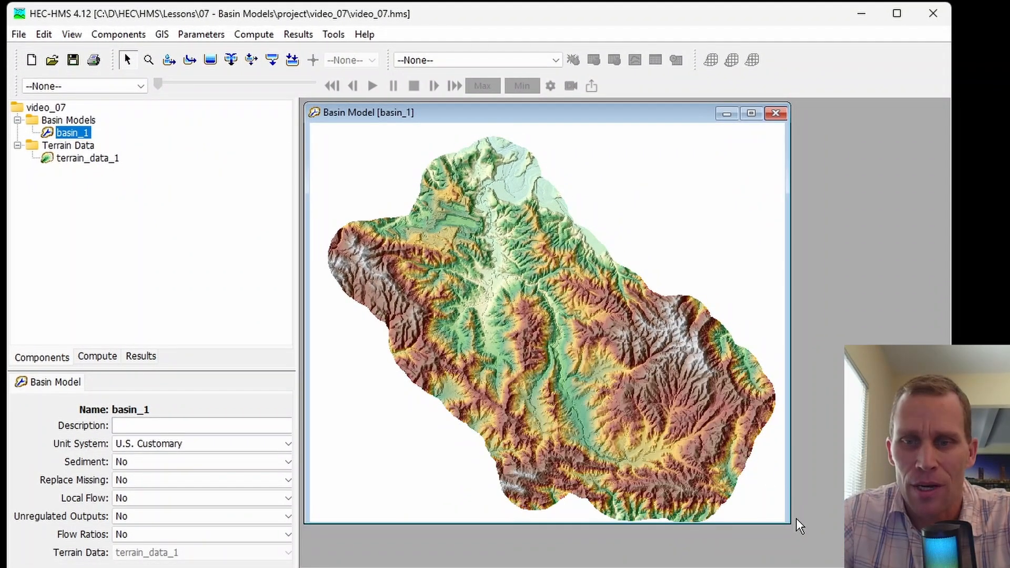
{"action": "left_click_drag", "start_coordinate": [786, 522], "coordinate": [843, 565]}
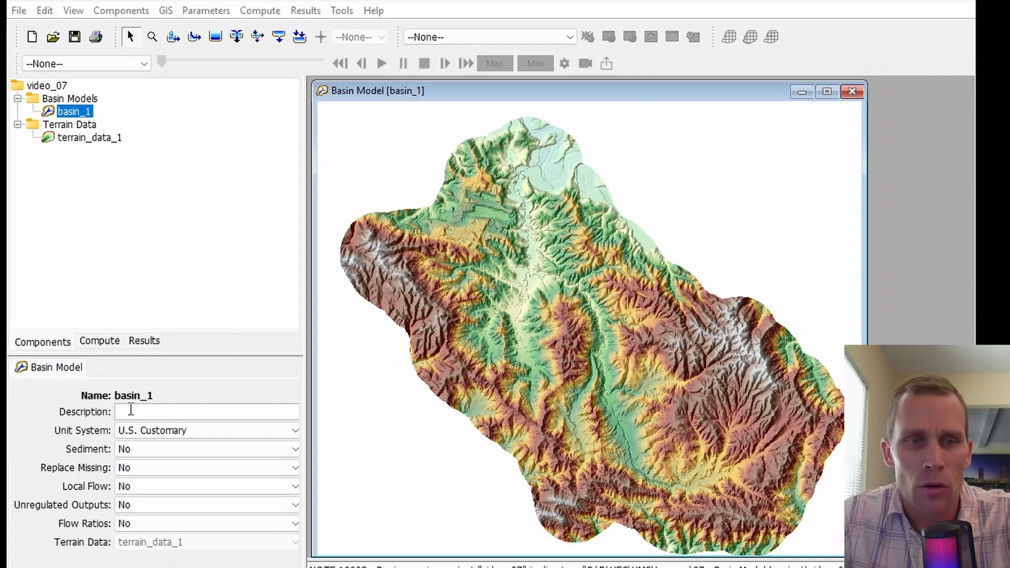
Step: Review the available Unit System and Sediment options of basin_1 without changing them
{"action": "left_click", "coordinate": [128, 424]}
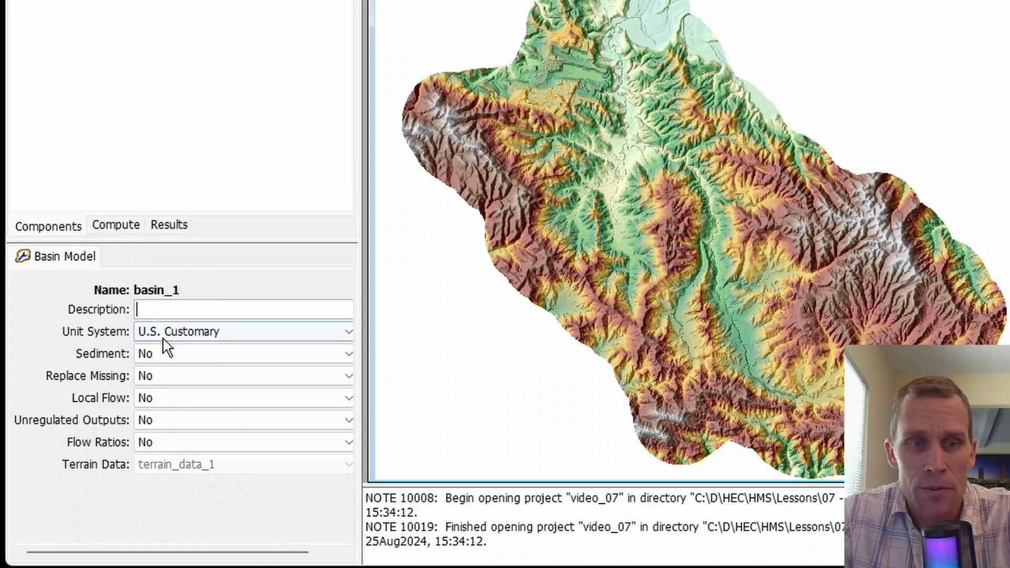
{"action": "left_click", "coordinate": [200, 335]}
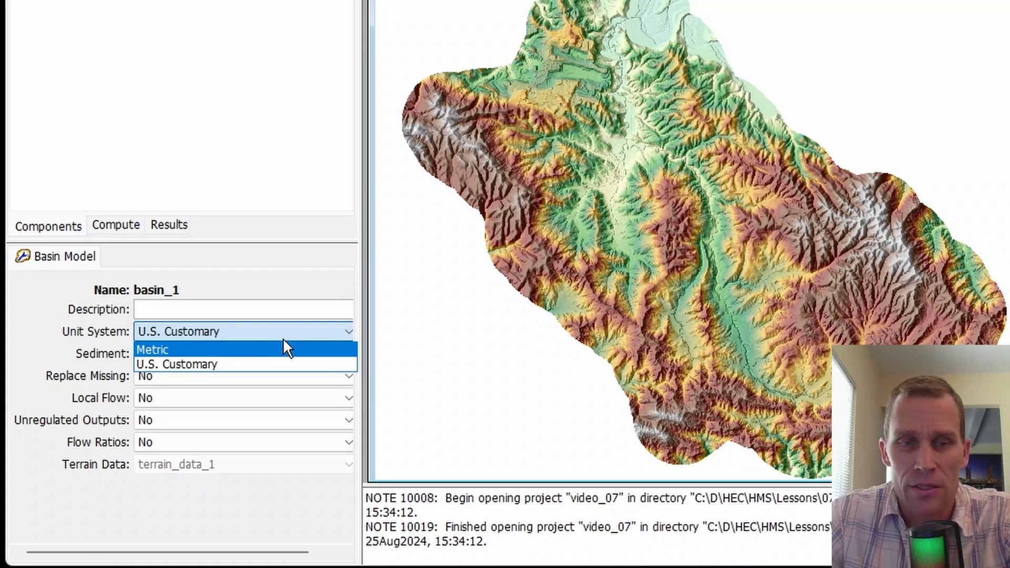
{"action": "left_click", "coordinate": [295, 291]}
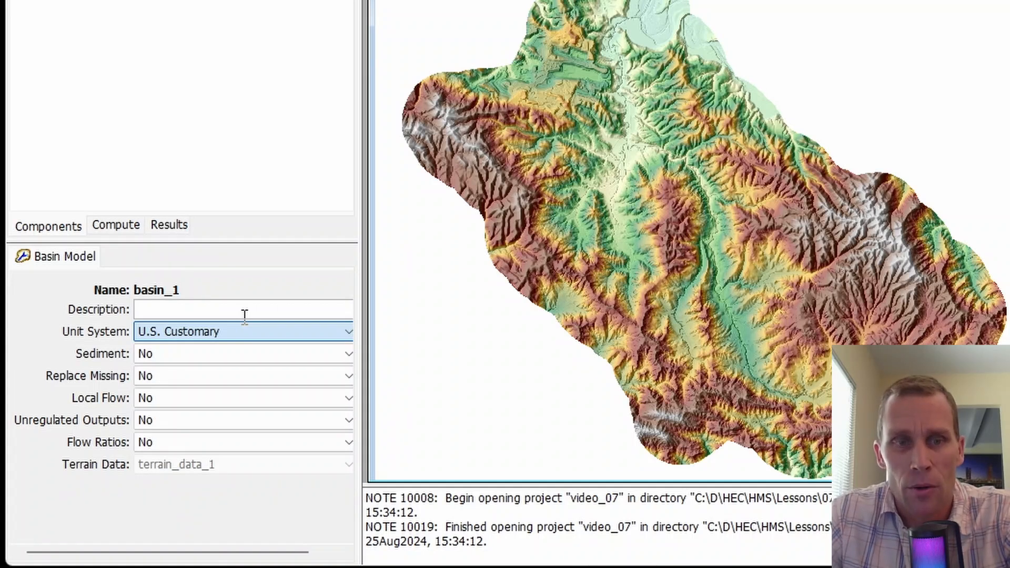
{"action": "left_click", "coordinate": [175, 355]}
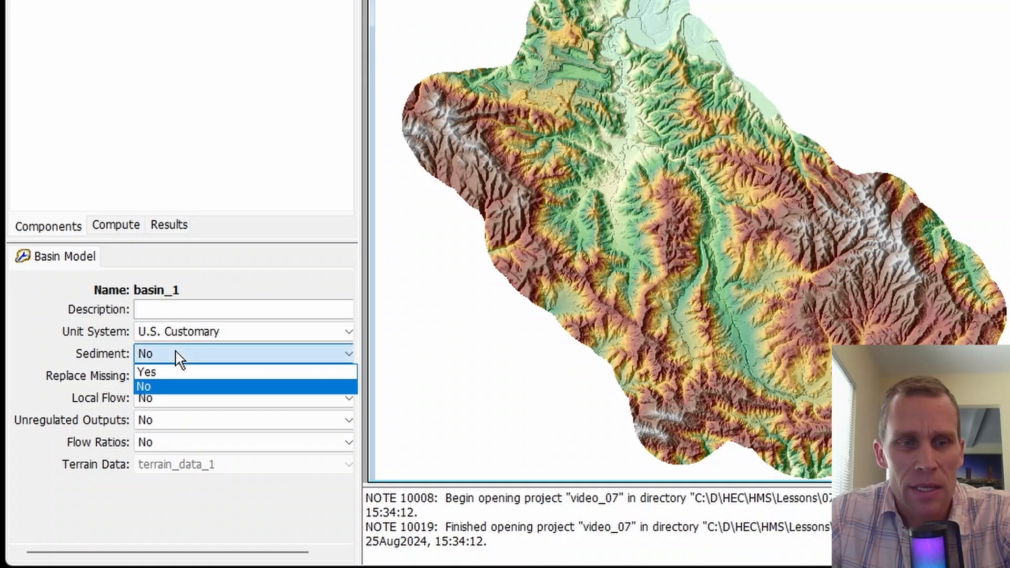
{"action": "left_click", "coordinate": [179, 359]}
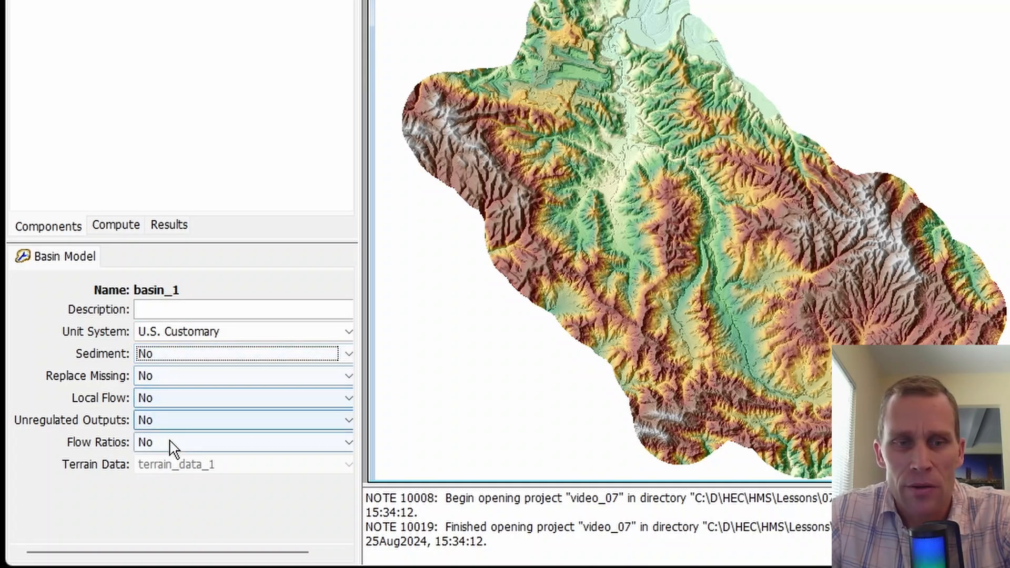
Step: Set Sediment, Replace Missing and Local Flow to Yes for basin_1
{"action": "left_click", "coordinate": [193, 359]}
{"action": "left_click", "coordinate": [191, 372]}
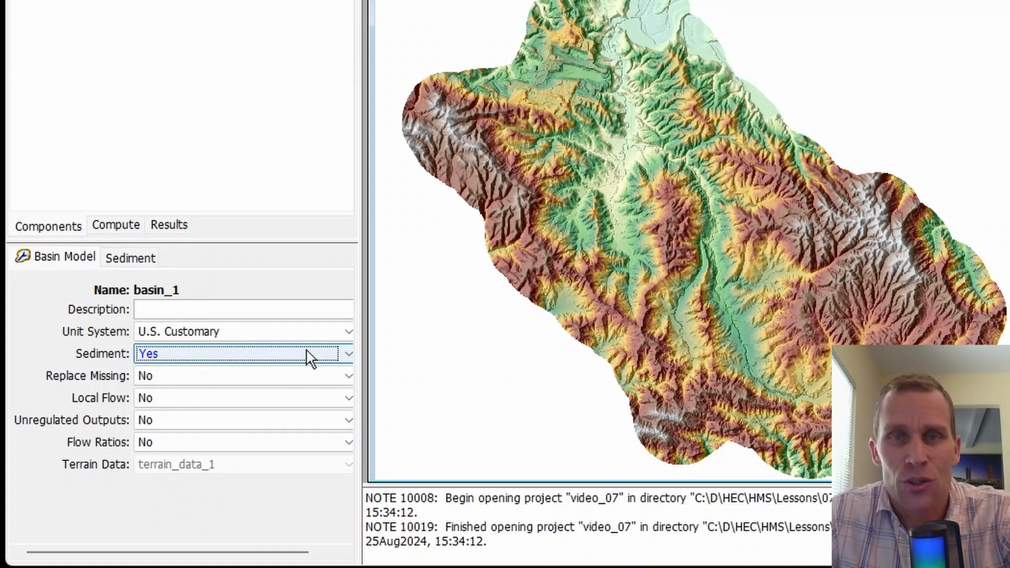
{"action": "left_click", "coordinate": [179, 376]}
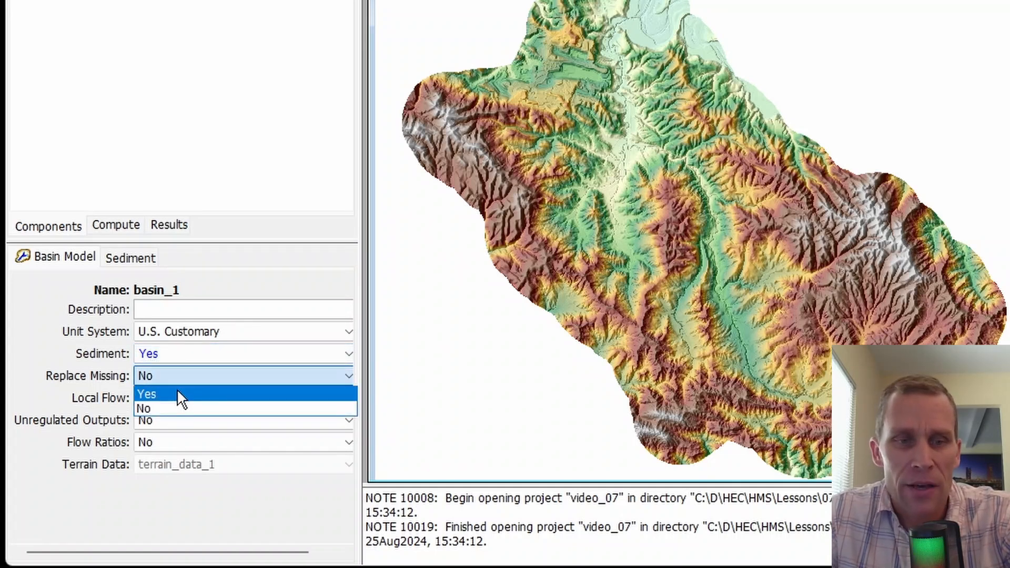
{"action": "left_click", "coordinate": [177, 394]}
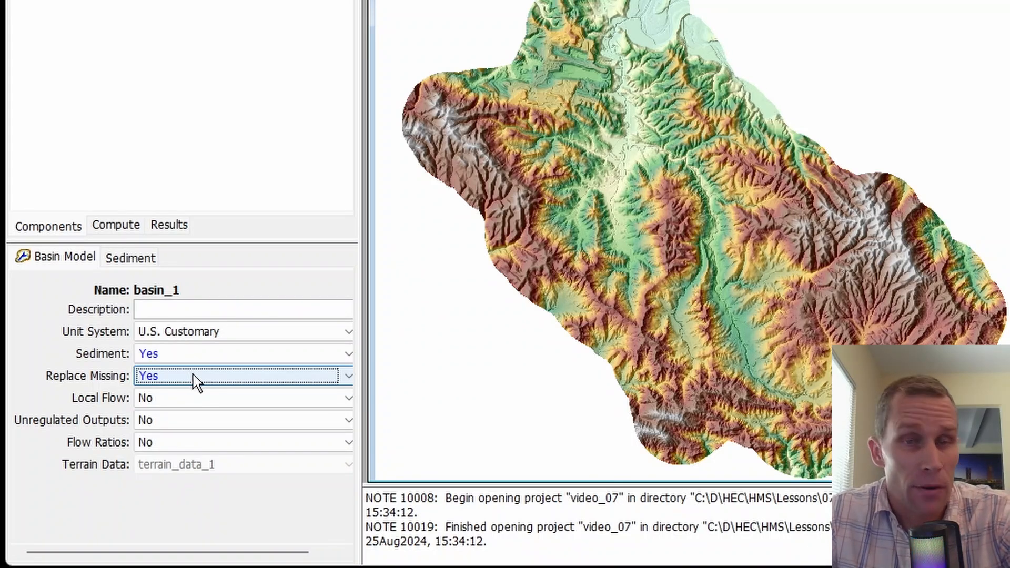
{"action": "left_click", "coordinate": [174, 401]}
{"action": "left_click", "coordinate": [176, 416]}
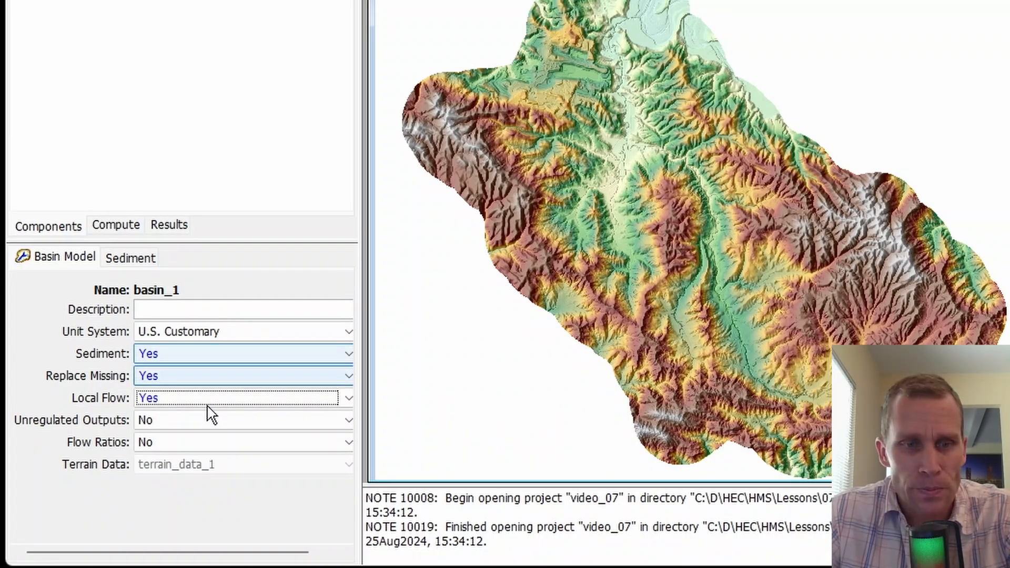
Step: Try Unregulated Outputs as Yes for basin_1 and set it back to No
{"action": "left_click", "coordinate": [185, 419]}
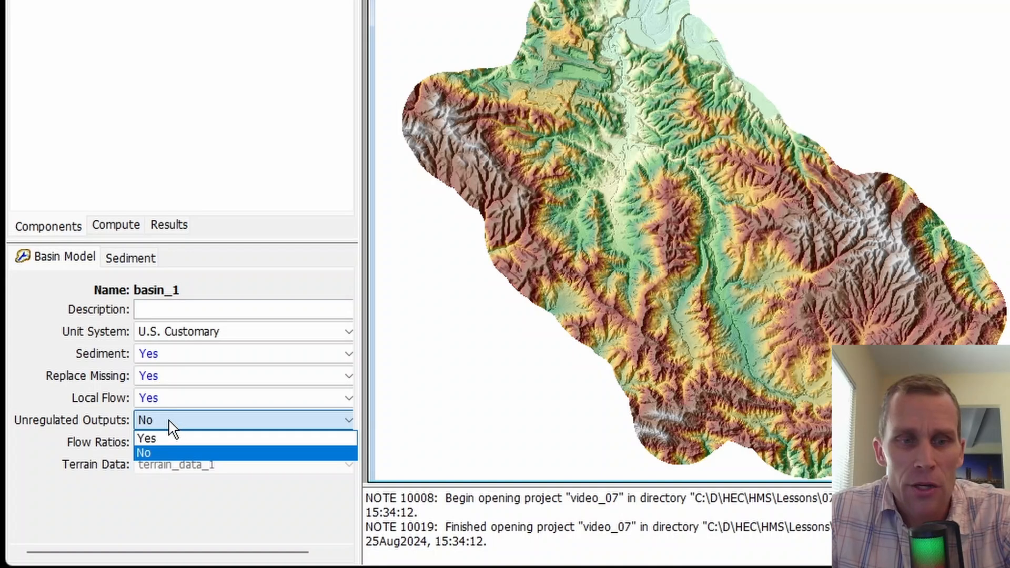
{"action": "left_click", "coordinate": [167, 435]}
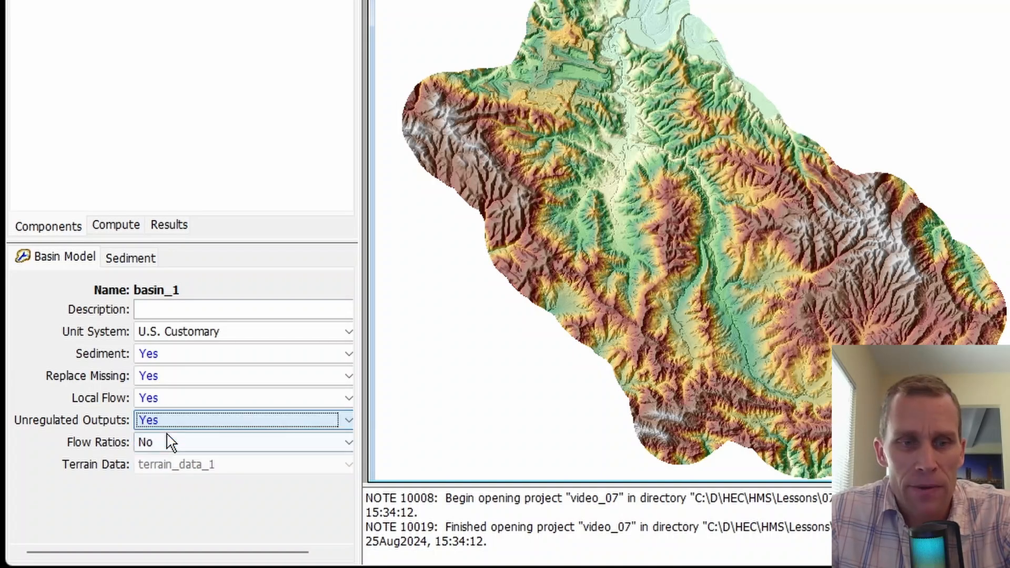
{"action": "left_click", "coordinate": [176, 422]}
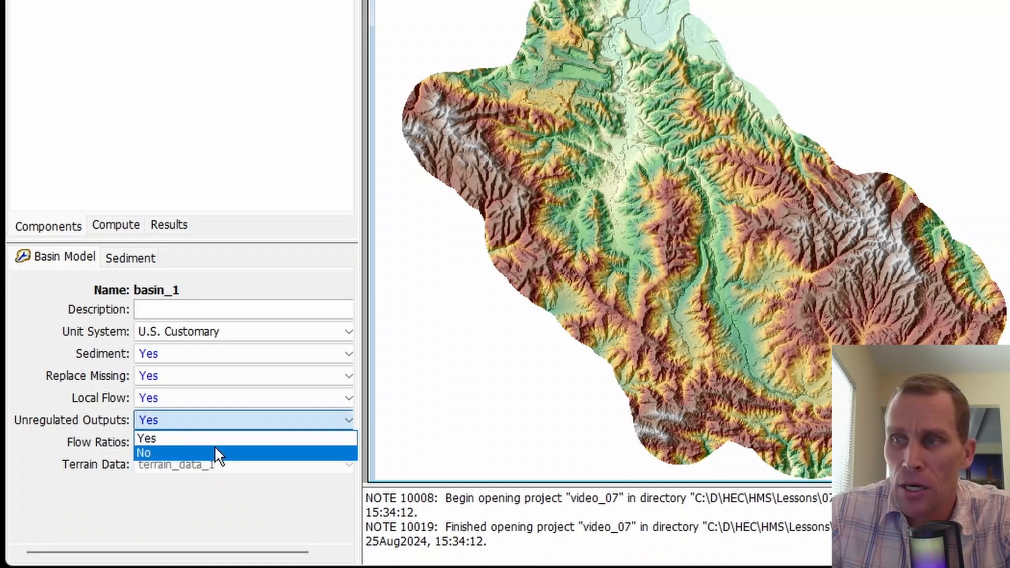
{"action": "left_click", "coordinate": [214, 451]}
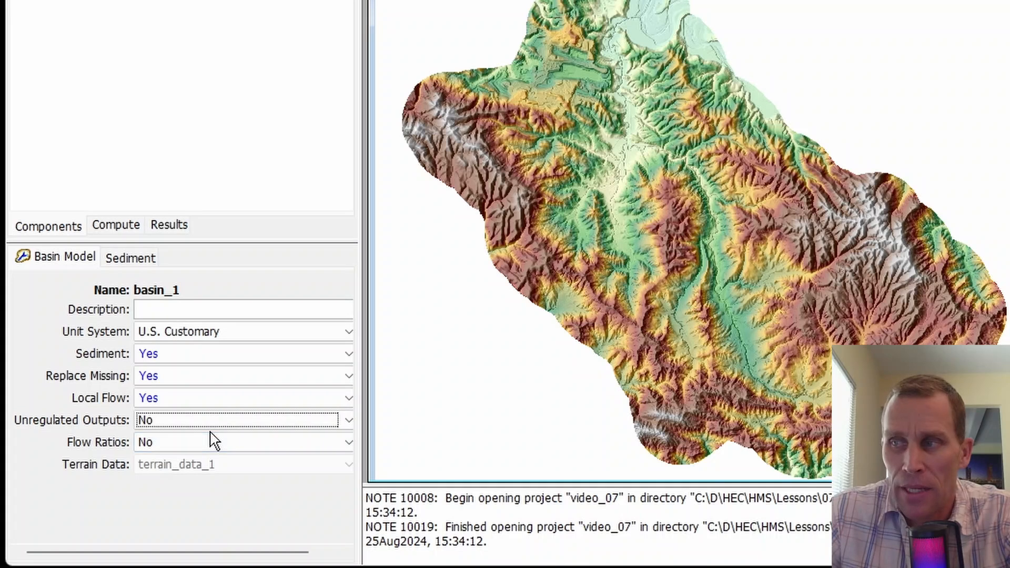
Step: Set Unregulated Outputs and Flow Ratios to Yes for basin_1
{"action": "left_click", "coordinate": [214, 424]}
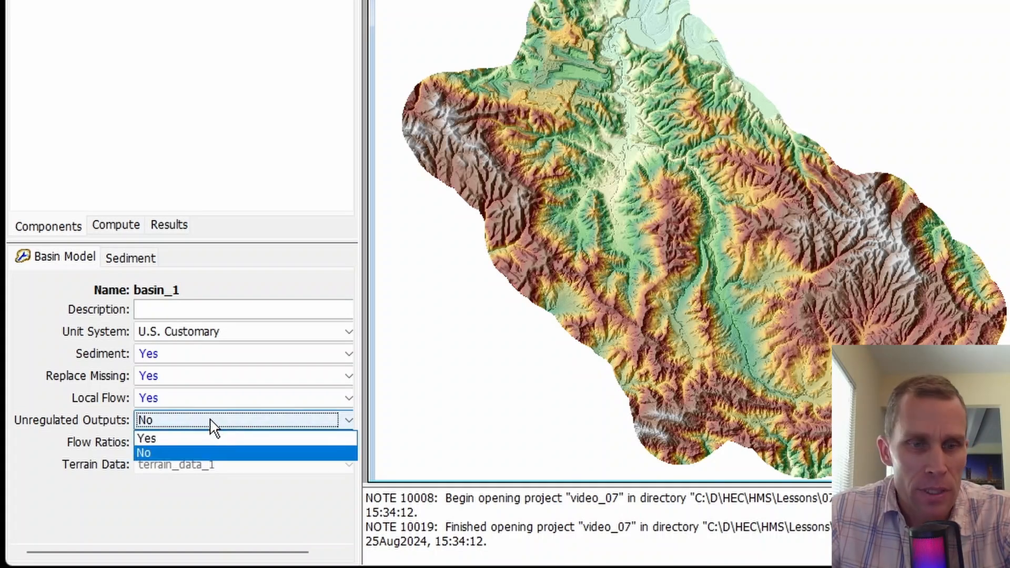
{"action": "left_click", "coordinate": [210, 438]}
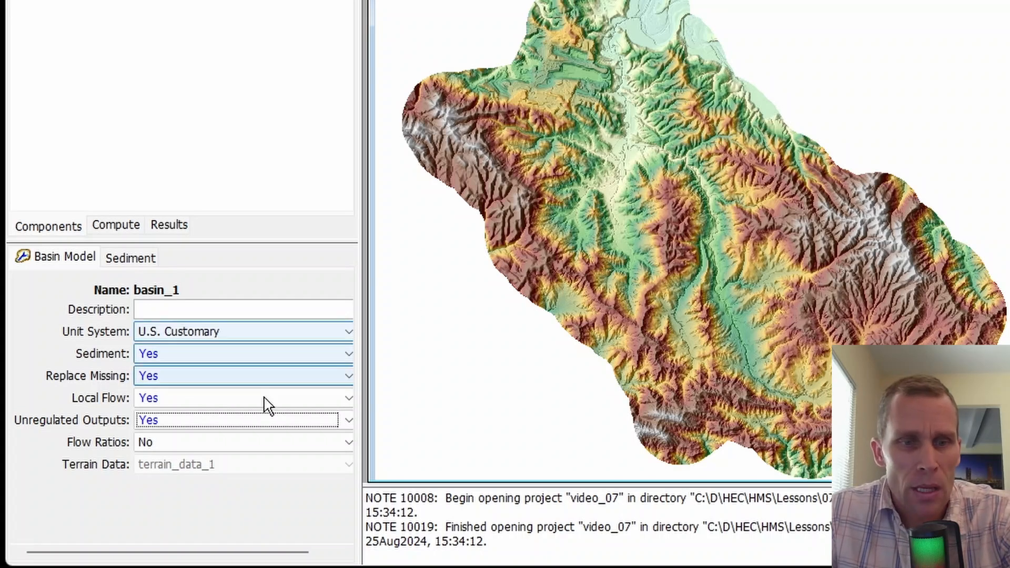
{"action": "left_click", "coordinate": [247, 448]}
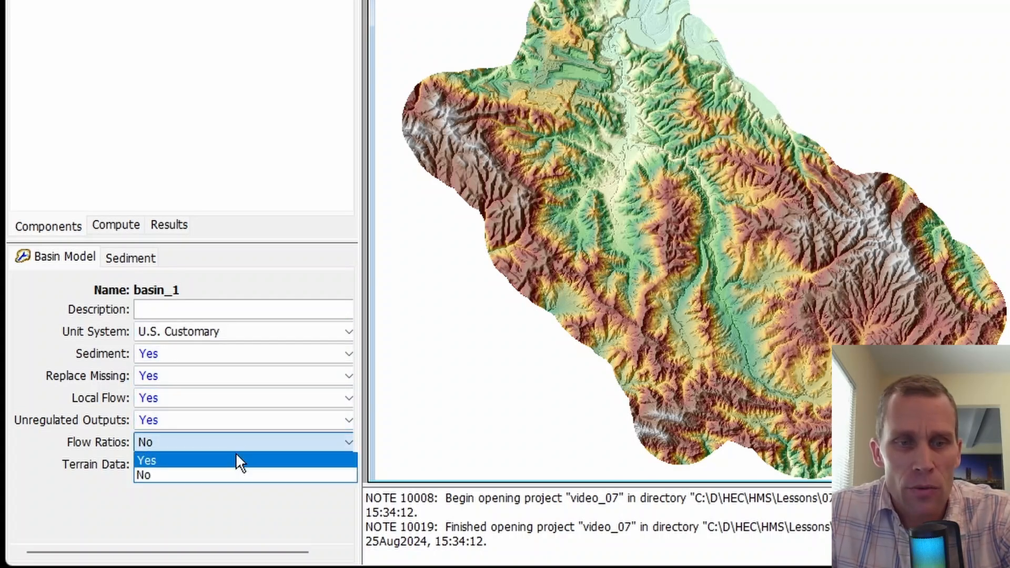
{"action": "left_click", "coordinate": [202, 471]}
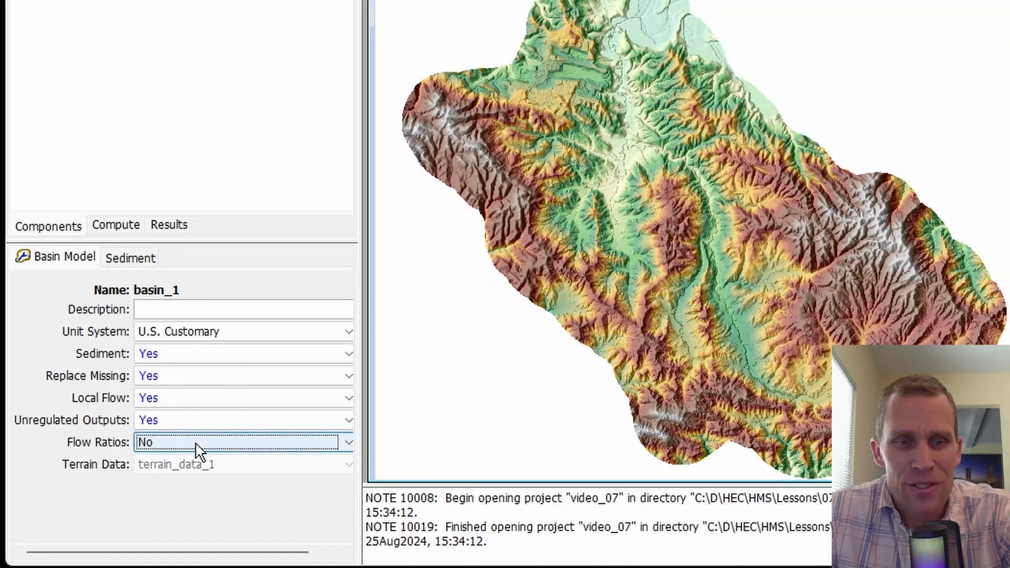
{"action": "left_click", "coordinate": [199, 451]}
{"action": "left_click", "coordinate": [202, 461]}
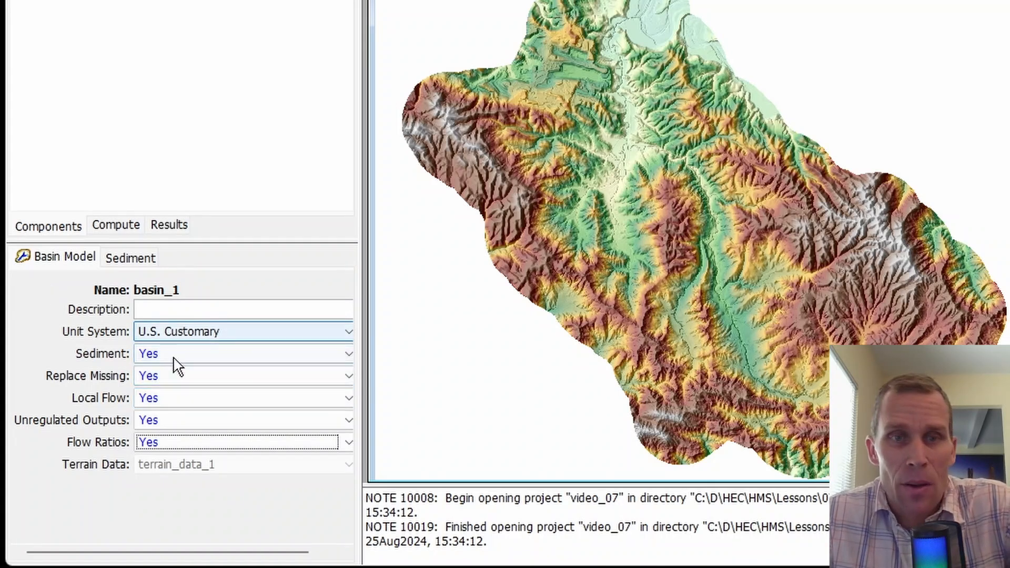
Step: Switch to File Explorer, examine the files in the project's maps folder, and return to HEC-HMS
{"action": "key", "text": "alt+Tab"}
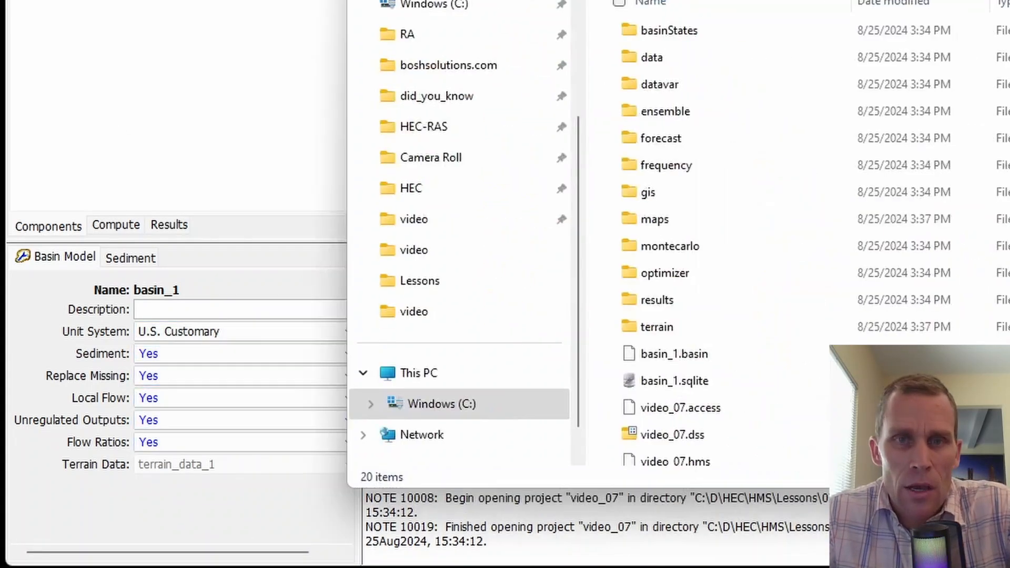
{"action": "left_click_drag", "start_coordinate": [669, 83], "coordinate": [500, 93]}
{"action": "double_click", "coordinate": [480, 438]}
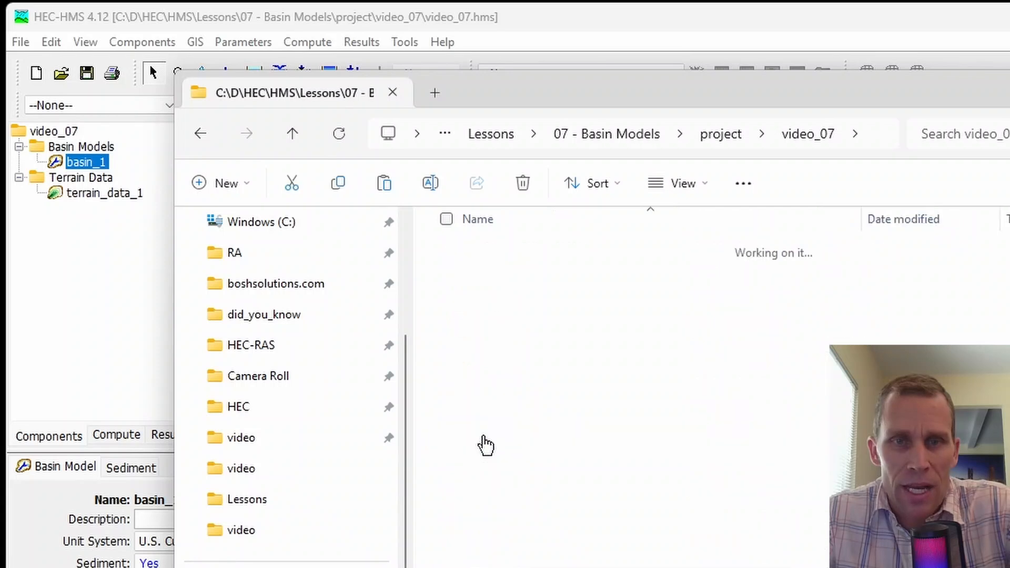
{"action": "scroll", "coordinate": [480, 368], "scroll_direction": "down", "scroll_amount": 3}
{"action": "scroll", "coordinate": [521, 397], "scroll_direction": "up", "scroll_amount": 1}
{"action": "scroll", "coordinate": [520, 397], "scroll_direction": "up", "scroll_amount": 2}
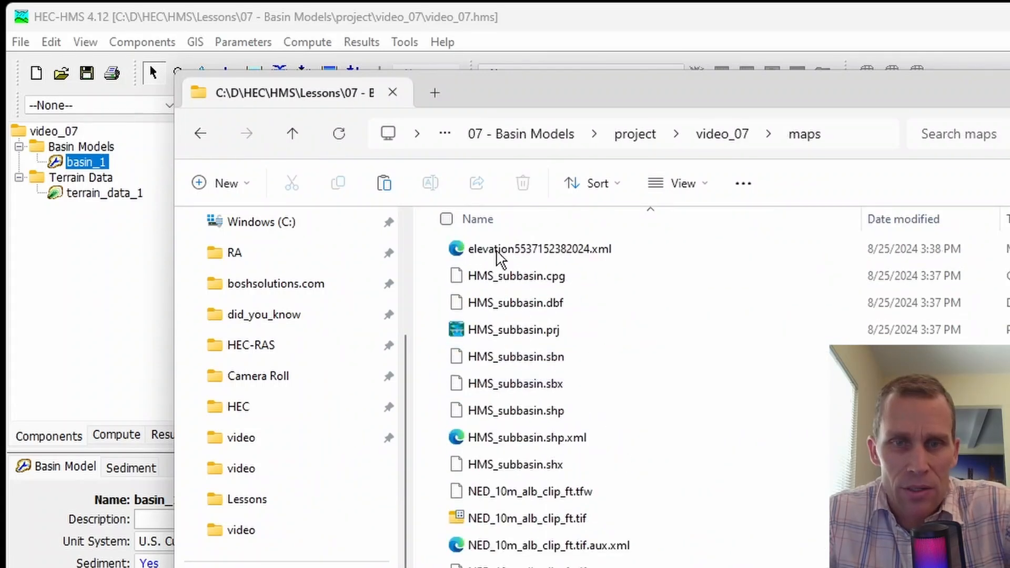
{"action": "left_click", "coordinate": [1007, 91]}
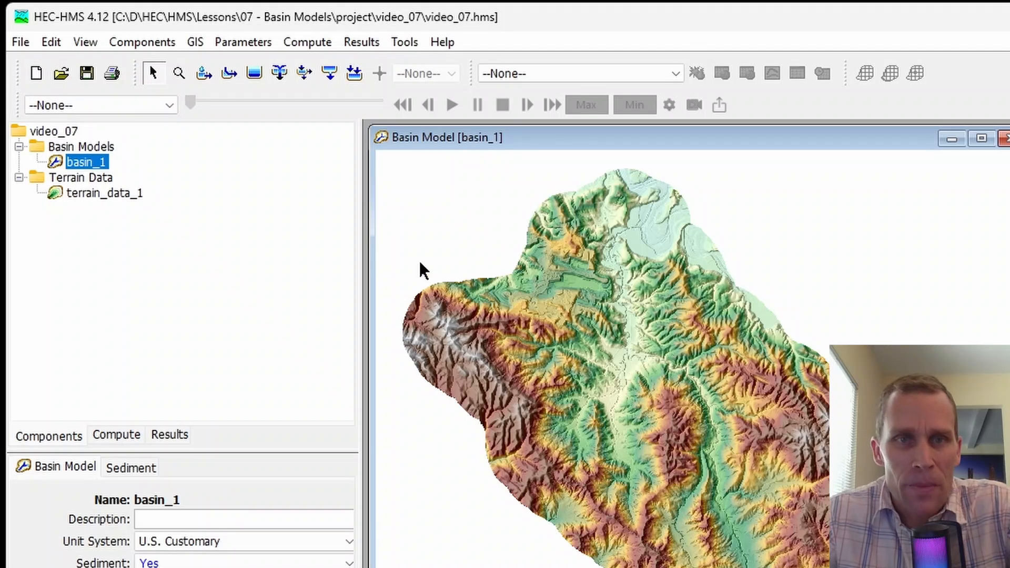
Step: Add the shapefile HMS_subbasin.shp from the video_07 project's maps folder as a map layer of basin_1
{"action": "left_click", "coordinate": [85, 43]}
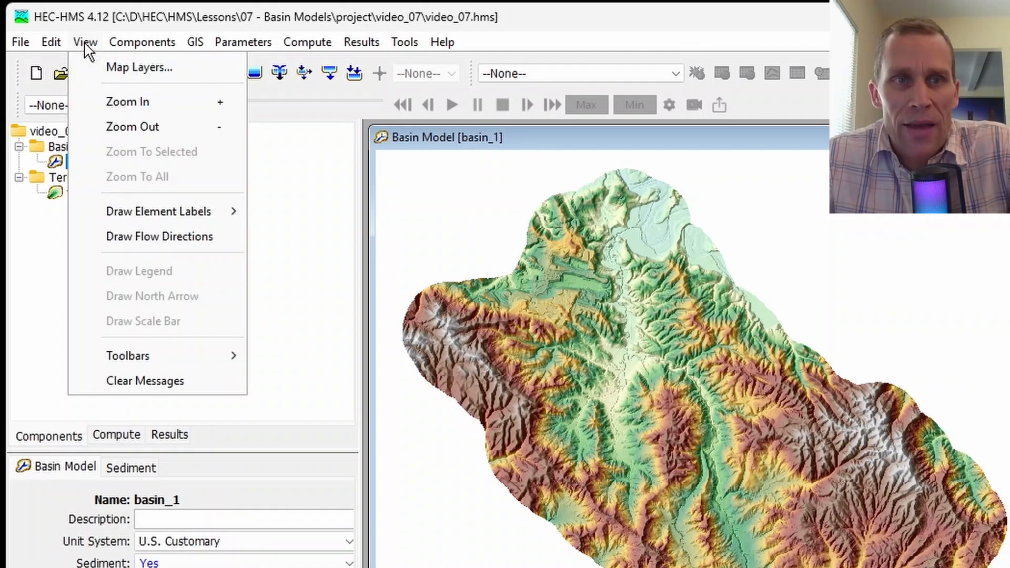
{"action": "left_click", "coordinate": [109, 66]}
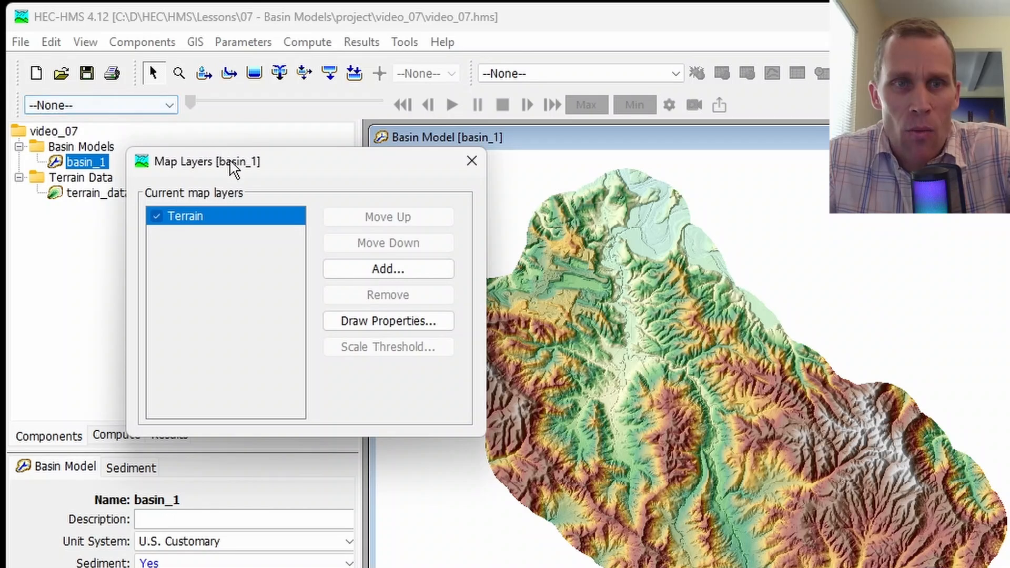
{"action": "left_click_drag", "start_coordinate": [234, 167], "coordinate": [115, 273]}
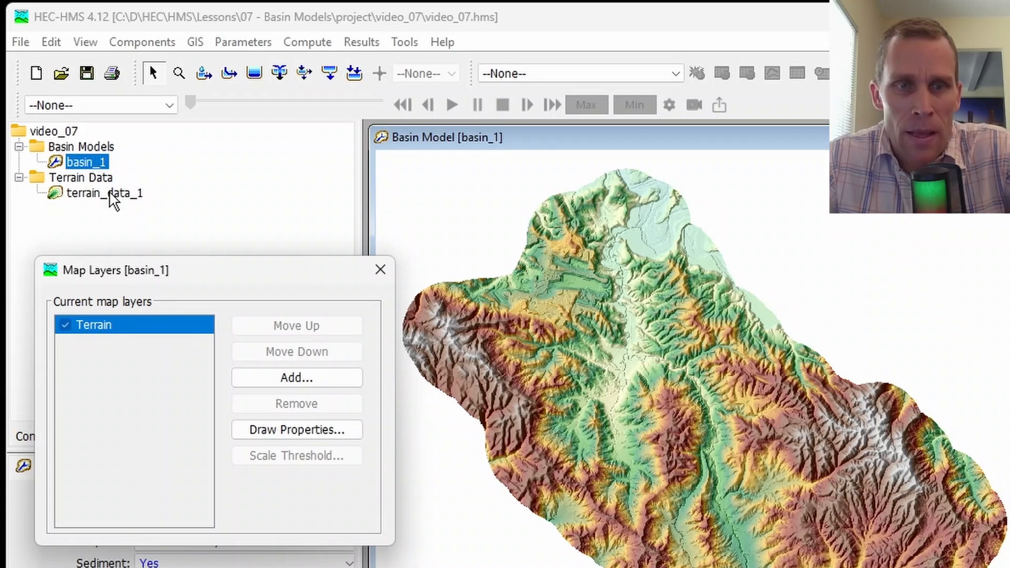
{"action": "left_click", "coordinate": [273, 380]}
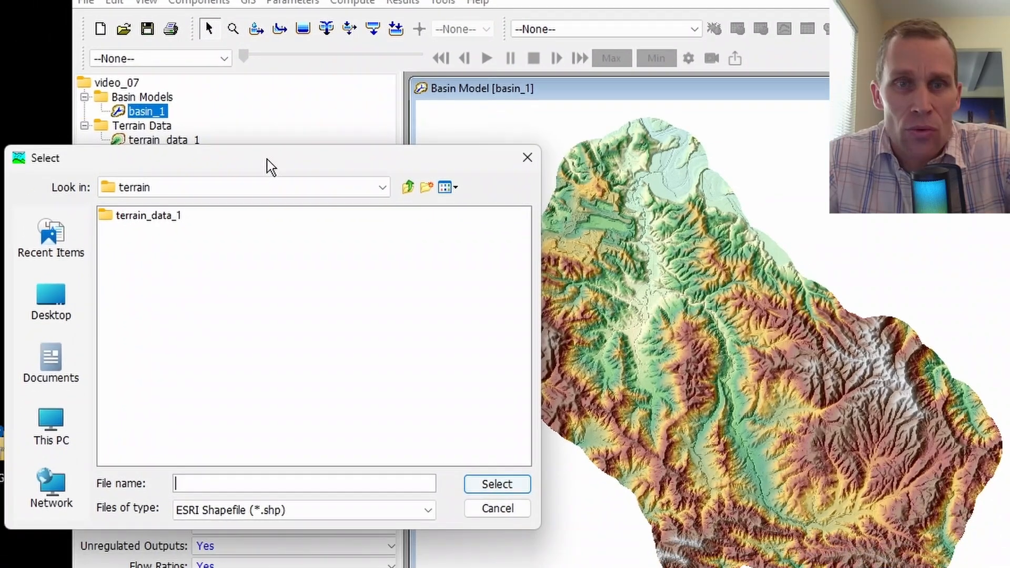
{"action": "left_click_drag", "start_coordinate": [271, 167], "coordinate": [282, 250]}
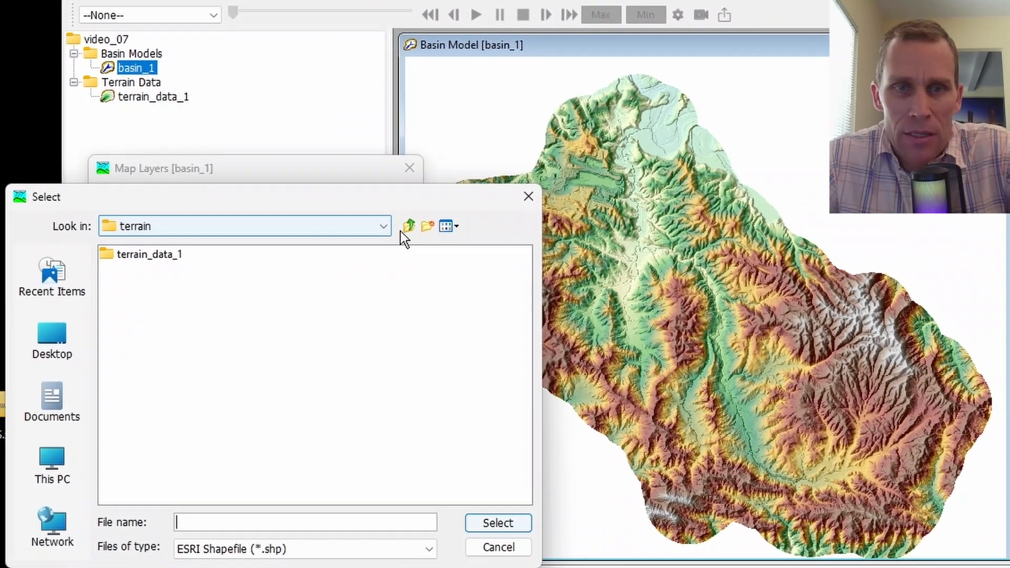
{"action": "left_click", "coordinate": [419, 269]}
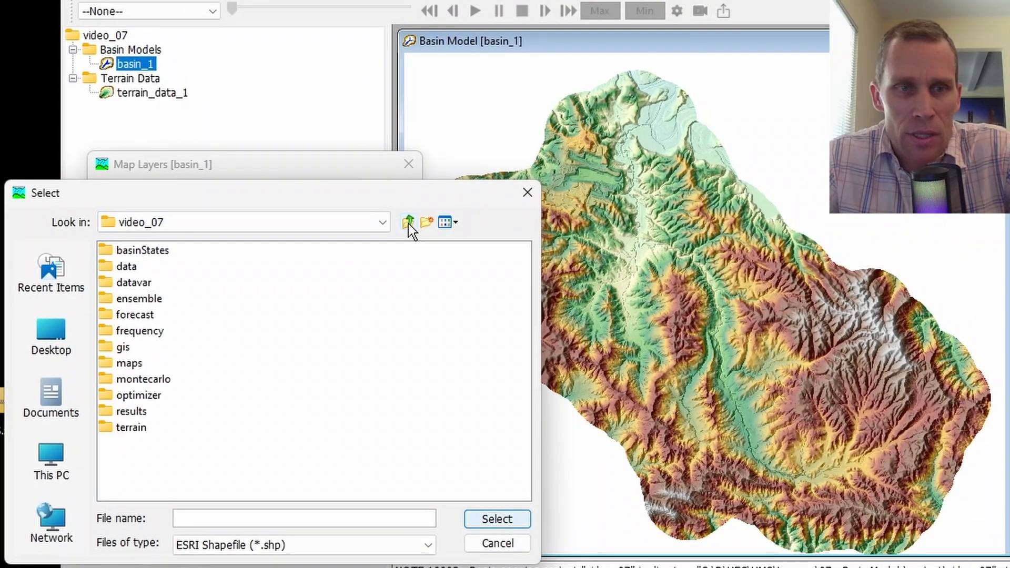
{"action": "double_click", "coordinate": [134, 365]}
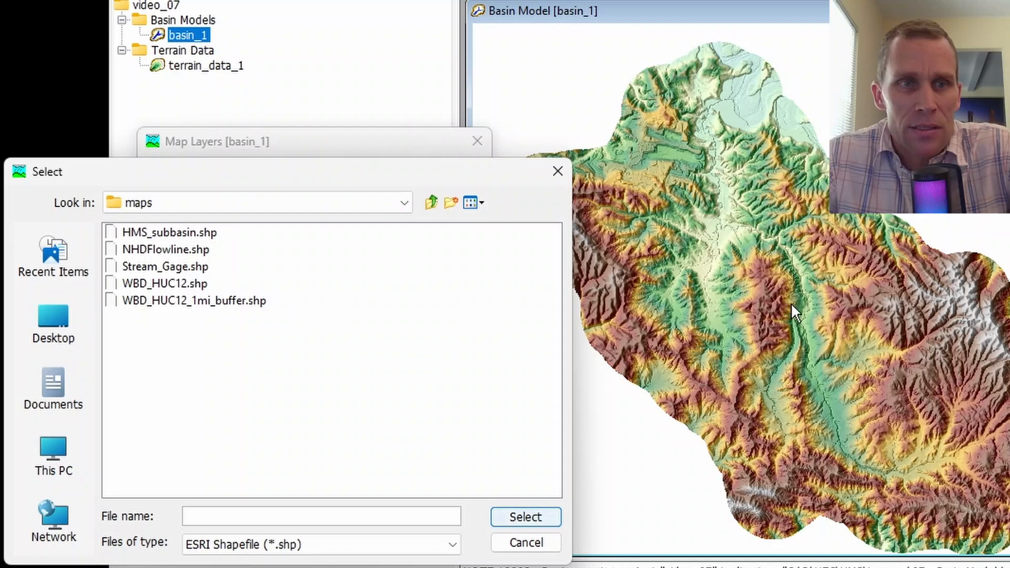
{"action": "left_click", "coordinate": [179, 234]}
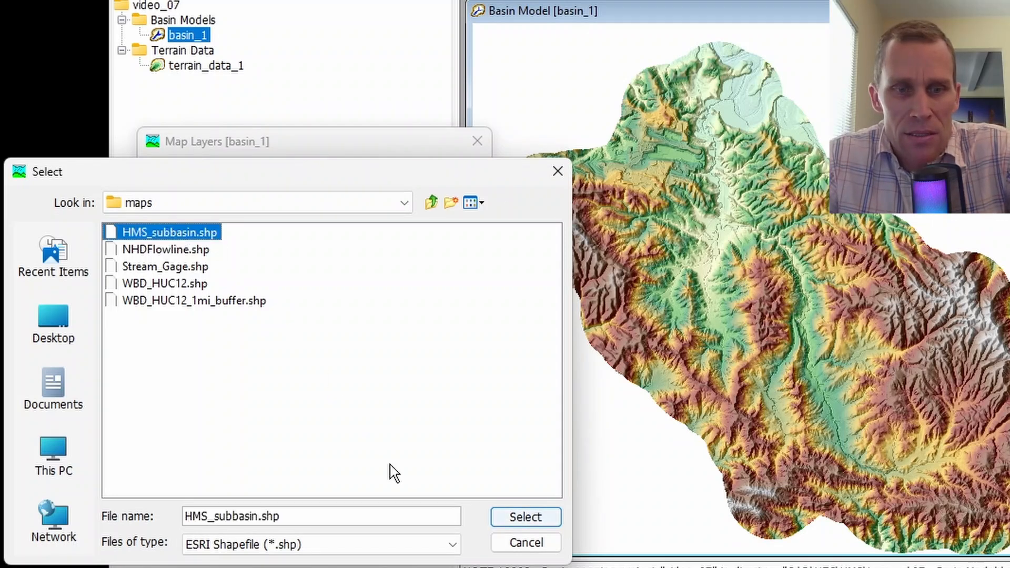
{"action": "left_click", "coordinate": [503, 519]}
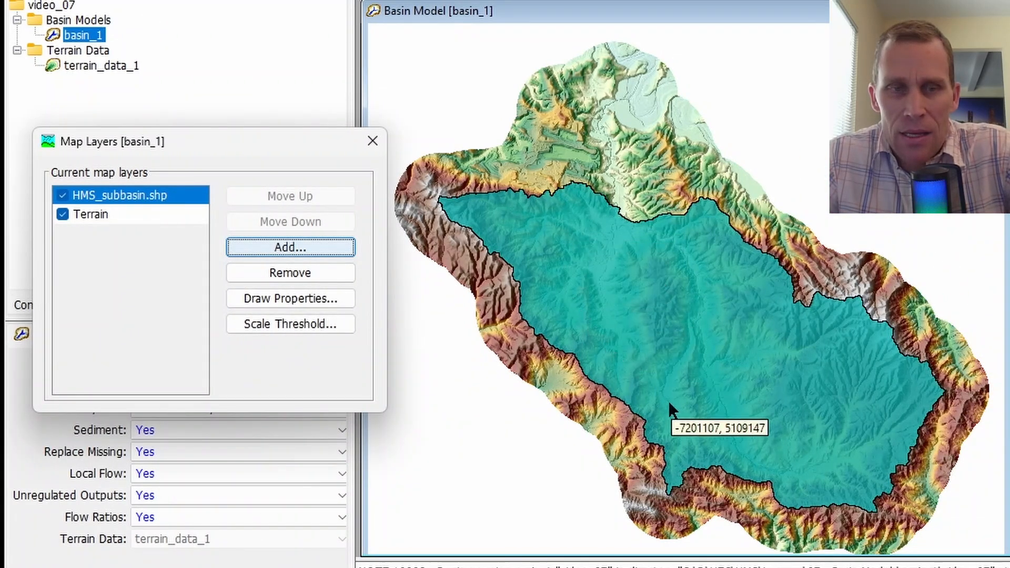
Step: Hide and redisplay the HMS_subbasin.shp layer to compare it with the terrain beneath
{"action": "left_click", "coordinate": [63, 195]}
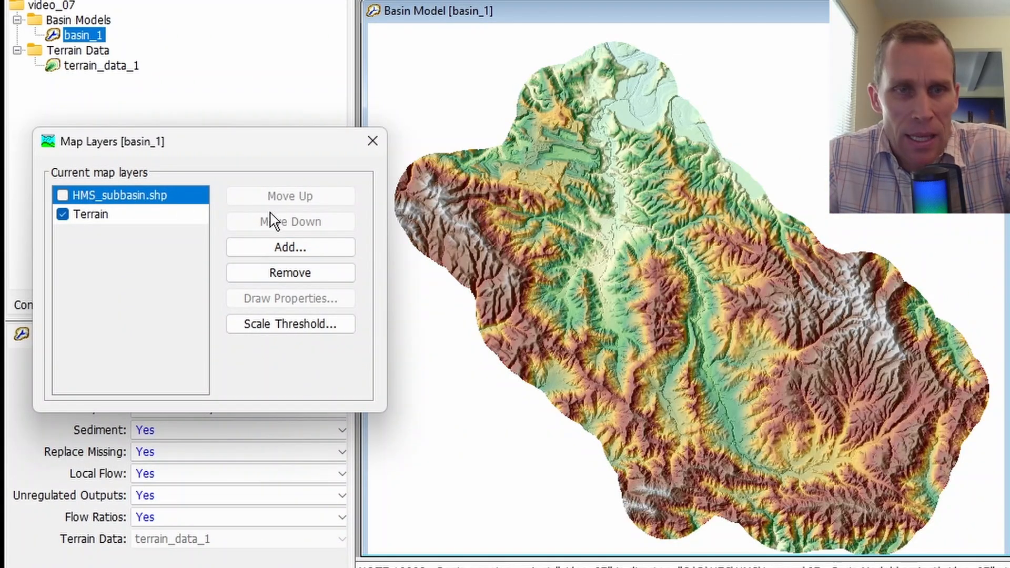
{"action": "left_click", "coordinate": [63, 195]}
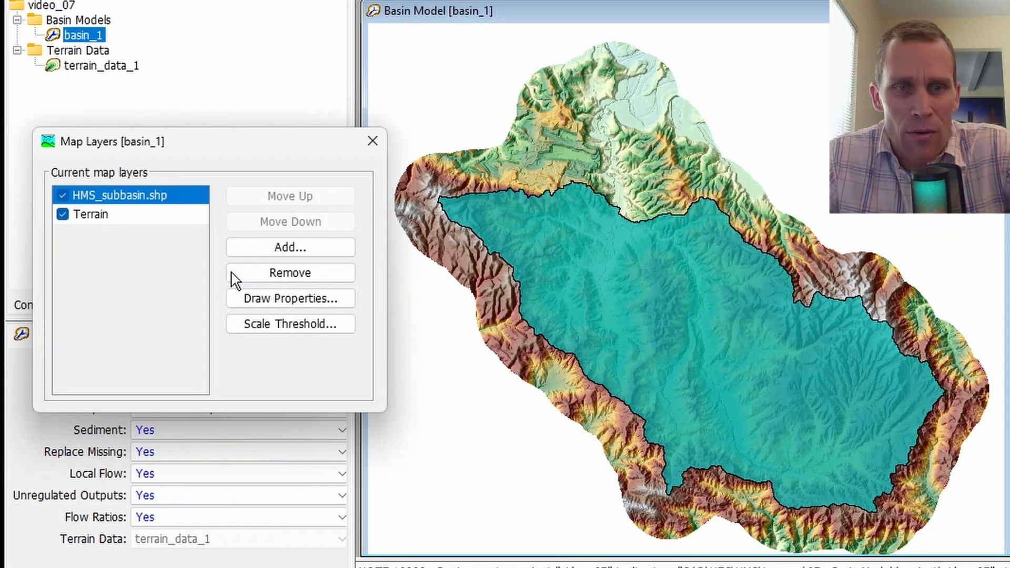
{"action": "left_click", "coordinate": [102, 220]}
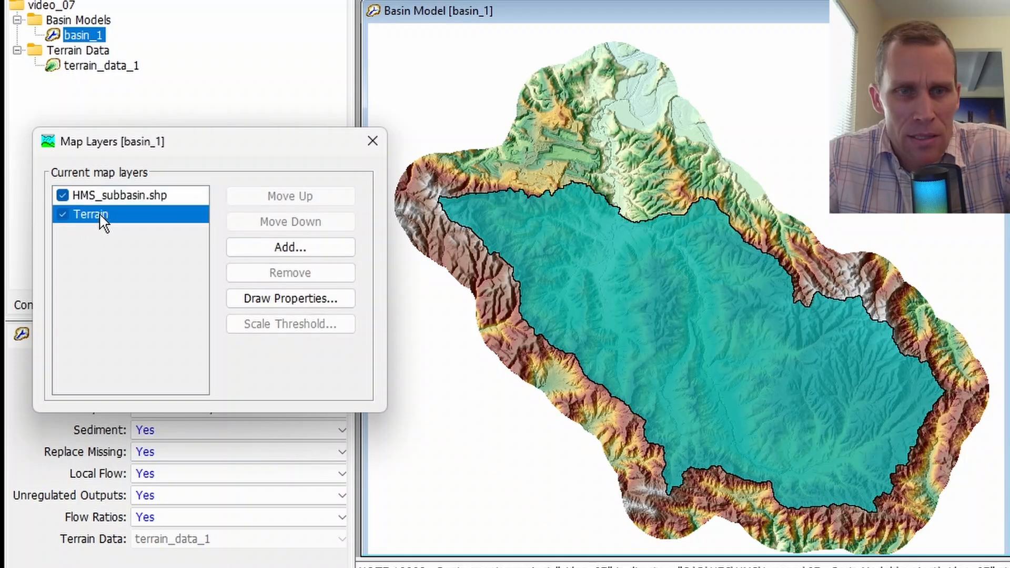
{"action": "left_click", "coordinate": [97, 200]}
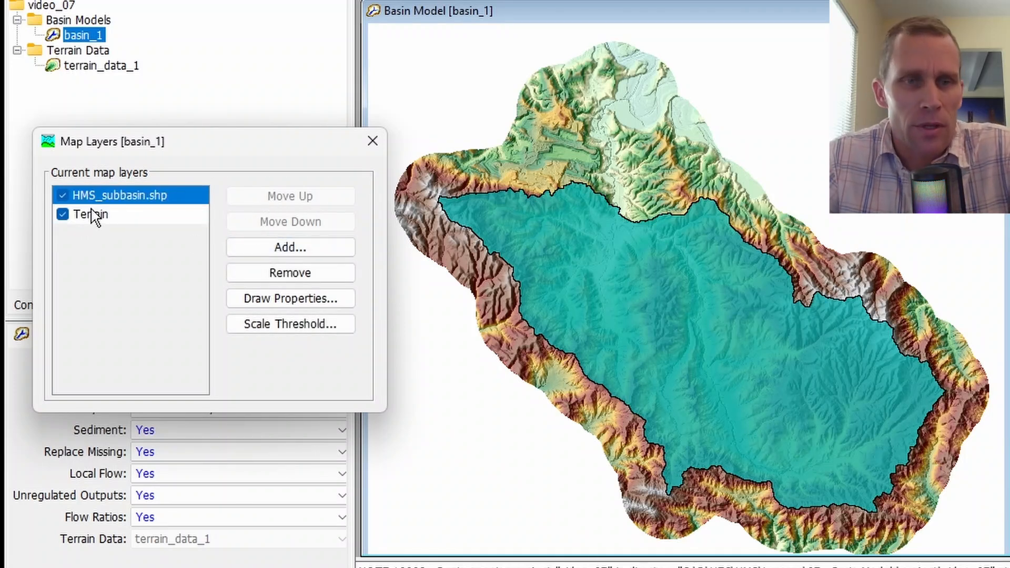
Step: Add the shapefile NHDFlowline.shp from the maps folder to the basin_1 map layers
{"action": "left_click", "coordinate": [272, 248]}
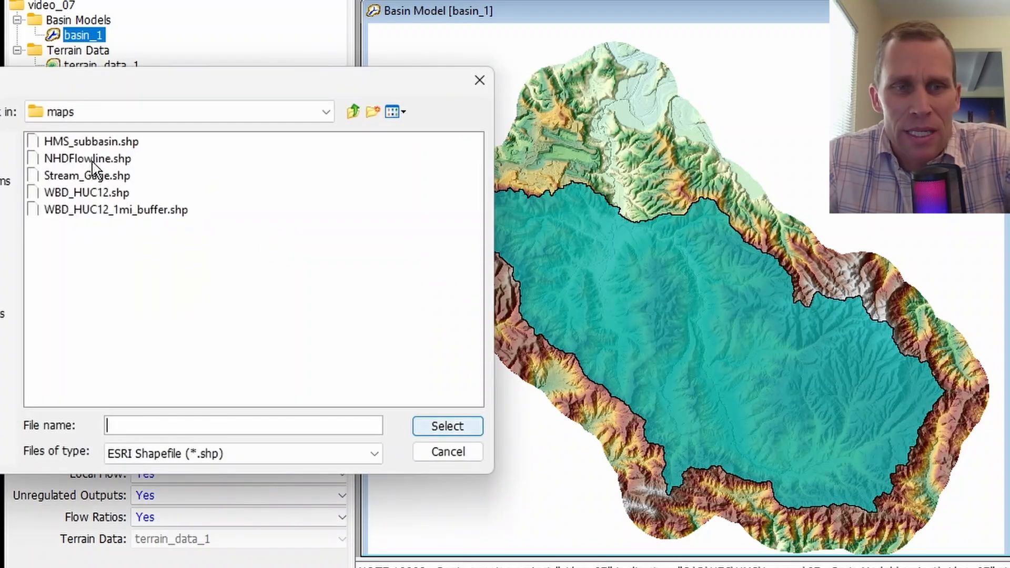
{"action": "left_click", "coordinate": [94, 164]}
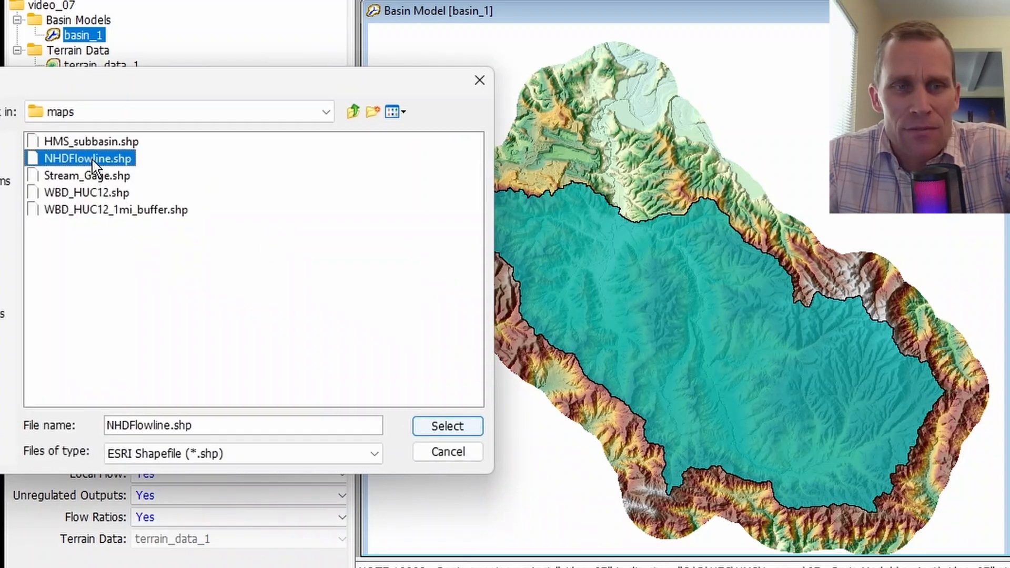
{"action": "left_click", "coordinate": [437, 427]}
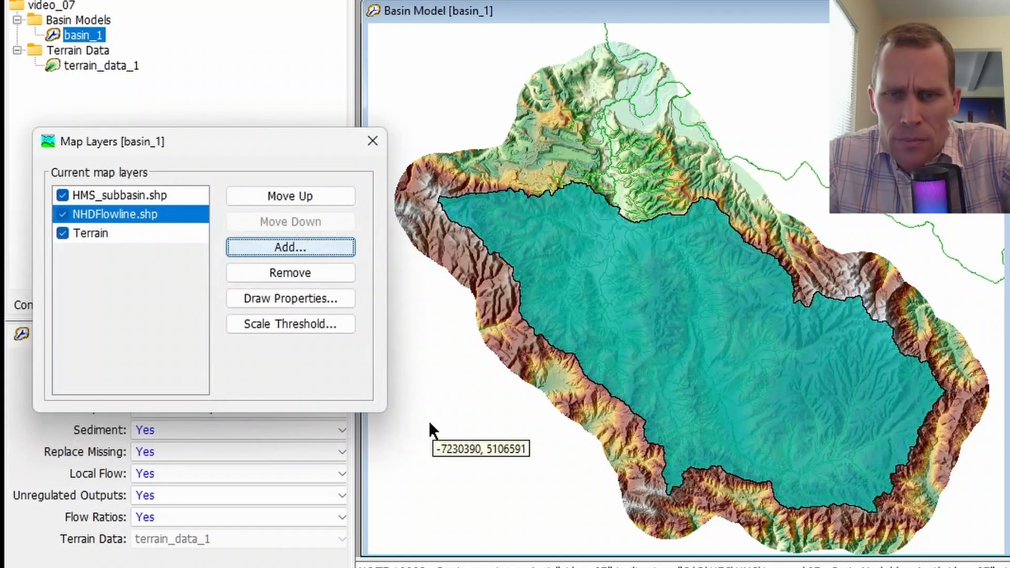
Step: Hide the HMS_subbasin.shp and Terrain layers so that only NHDFlowline.shp is drawn on the map
{"action": "left_click", "coordinate": [64, 214]}
{"action": "left_click", "coordinate": [63, 229]}
{"action": "left_click", "coordinate": [62, 228]}
{"action": "left_click", "coordinate": [63, 195]}
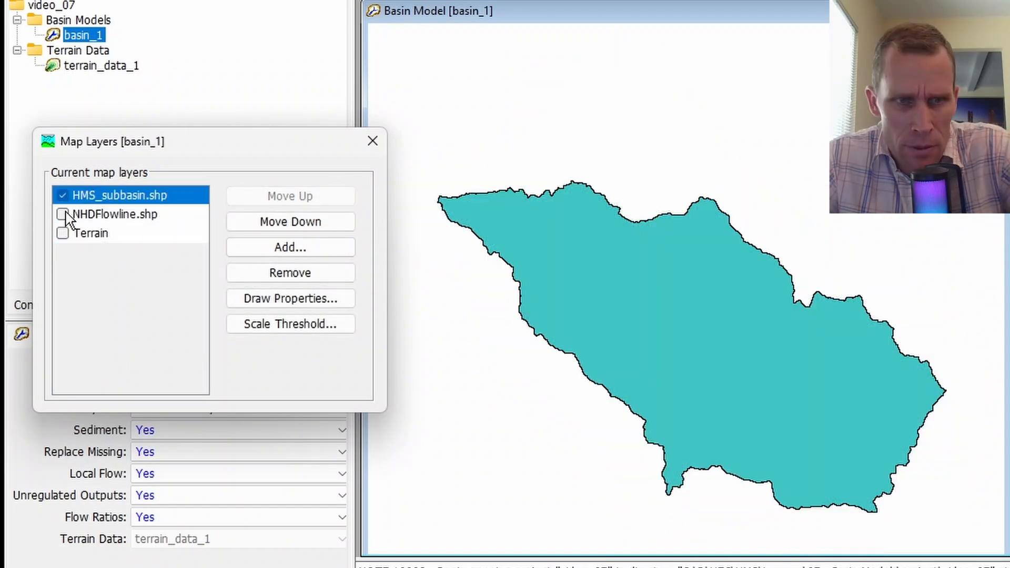
{"action": "left_click", "coordinate": [64, 215]}
{"action": "left_click", "coordinate": [64, 196]}
{"action": "left_click", "coordinate": [65, 215]}
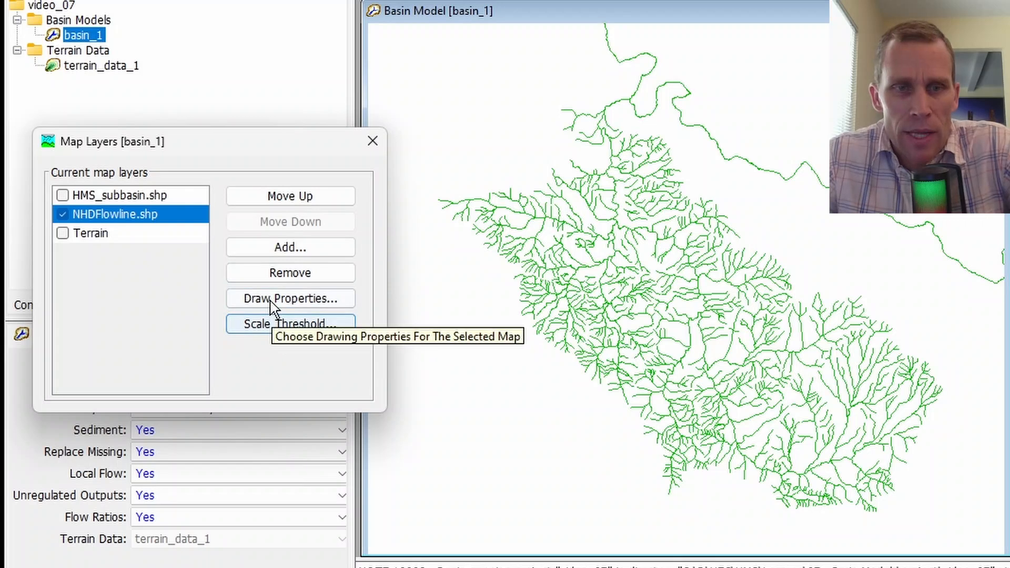
Step: Set the NHDFlowline.shp line color to blue with a heavier line weight and apply the style
{"action": "left_click", "coordinate": [288, 306]}
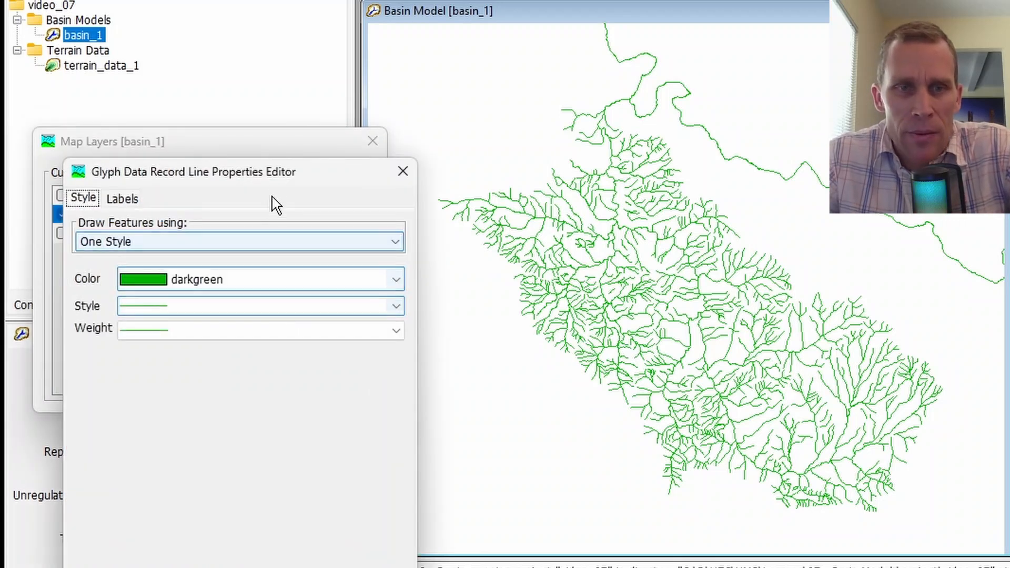
{"action": "mouse_move", "coordinate": [276, 179]}
{"action": "left_mouse_down"}
{"action": "mouse_move", "coordinate": [280, 75]}
{"action": "mouse_move", "coordinate": [300, 55]}
{"action": "left_mouse_up"}
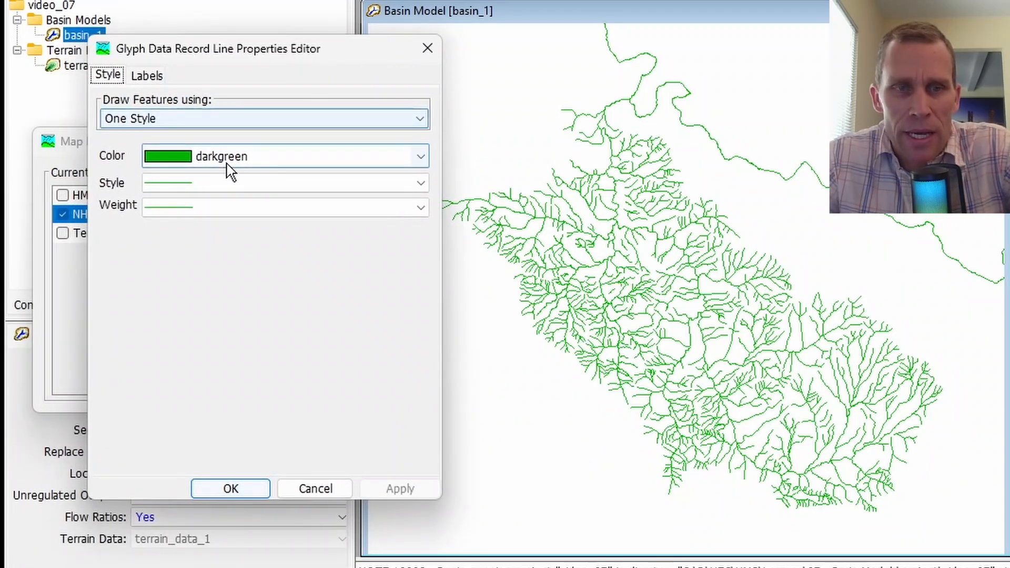
{"action": "left_click", "coordinate": [253, 168]}
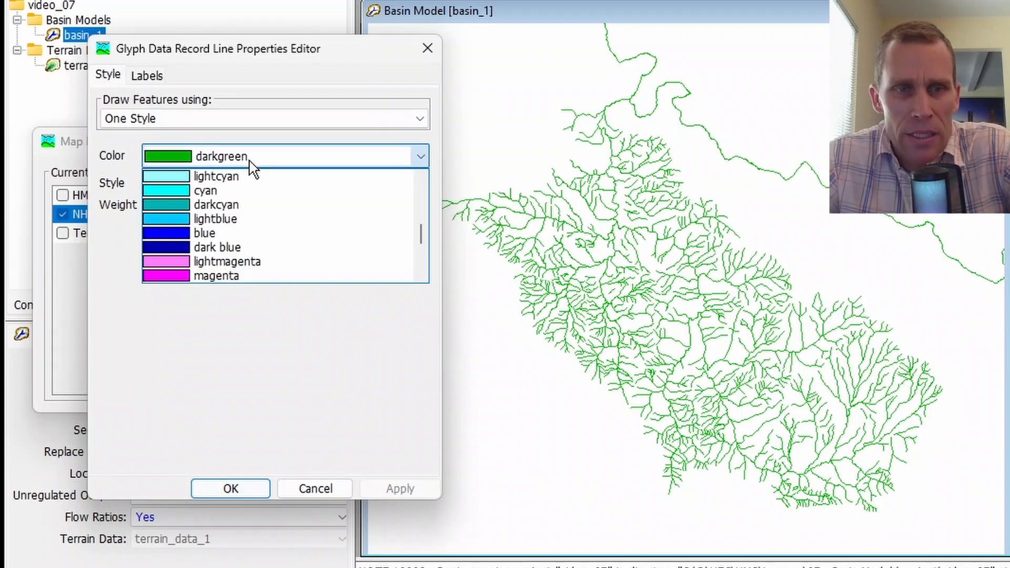
{"action": "left_click", "coordinate": [233, 232]}
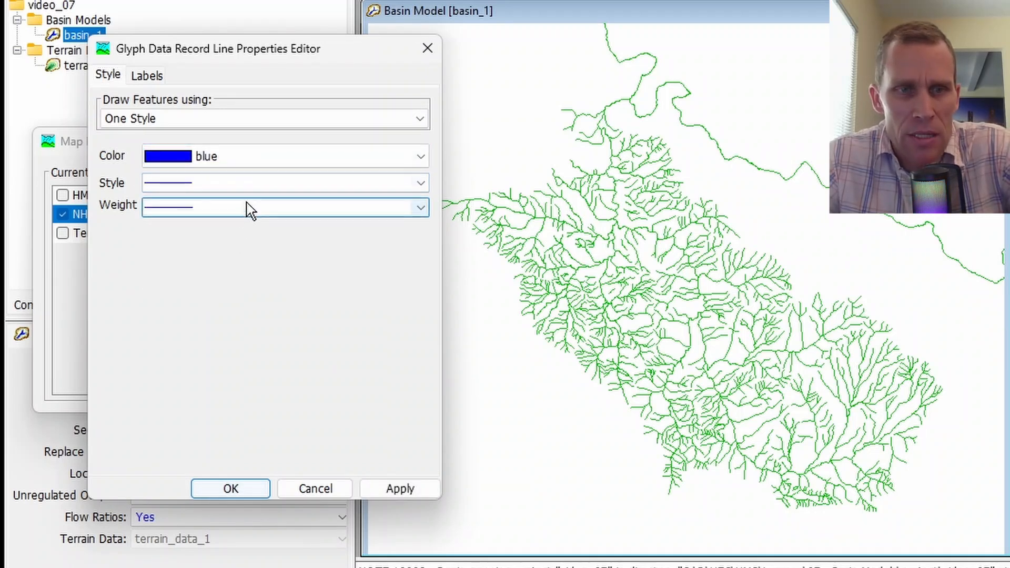
{"action": "left_click", "coordinate": [251, 211]}
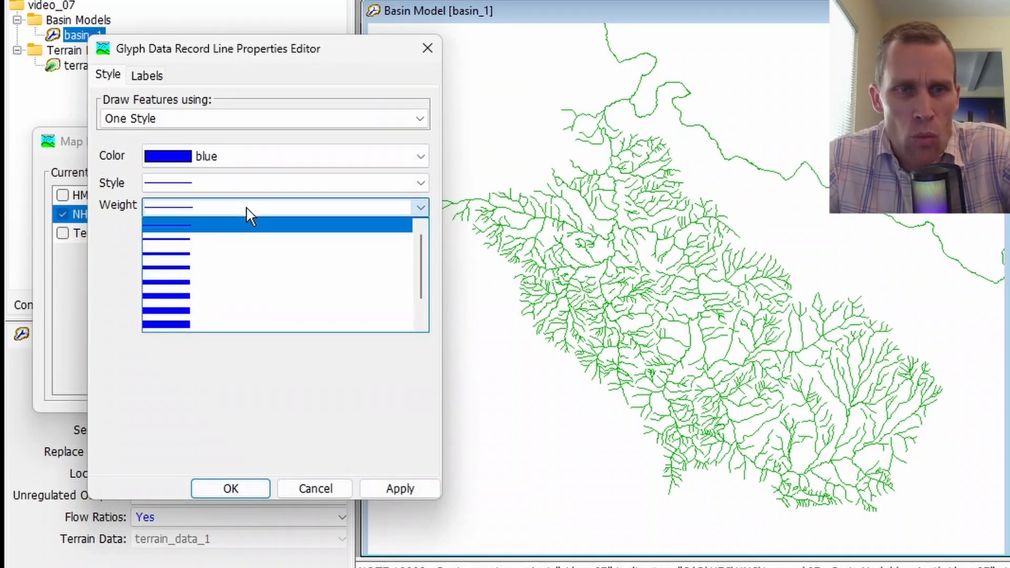
{"action": "left_click", "coordinate": [243, 253]}
{"action": "left_click", "coordinate": [398, 489]}
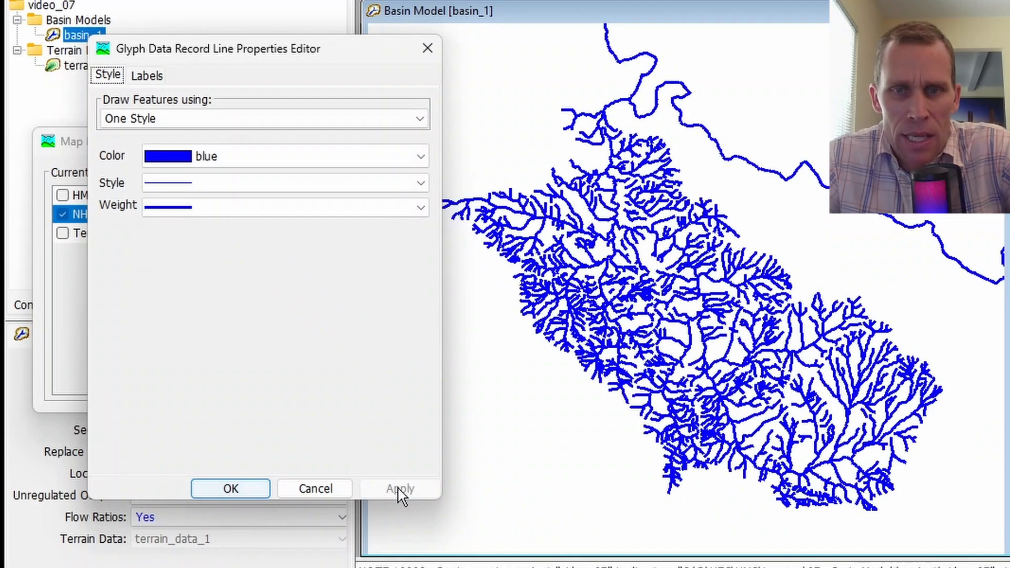
Step: Make the NHDFlowline.shp line weight one size thinner and apply it
{"action": "left_click", "coordinate": [243, 213]}
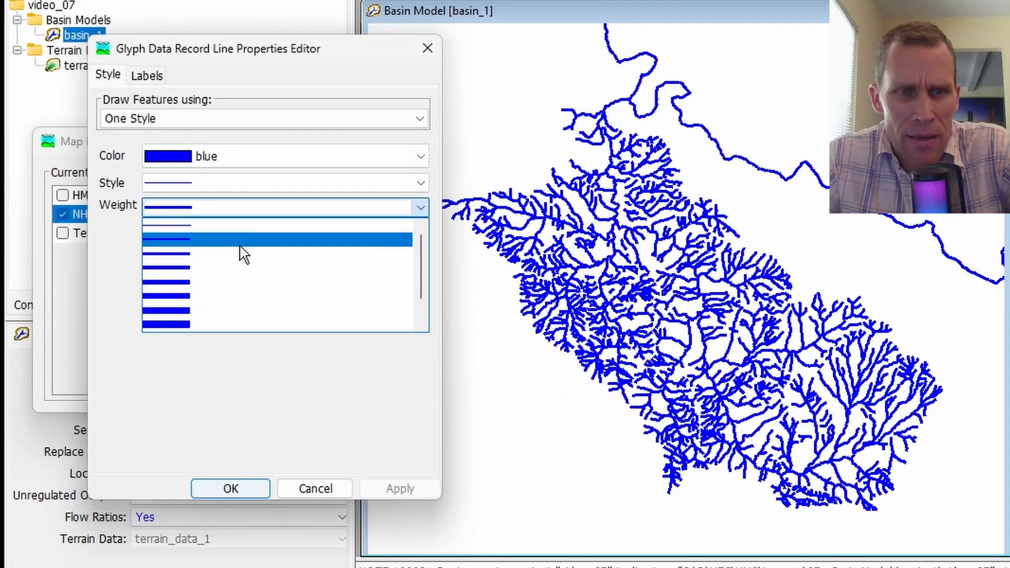
{"action": "left_click", "coordinate": [241, 245]}
{"action": "left_click", "coordinate": [392, 490]}
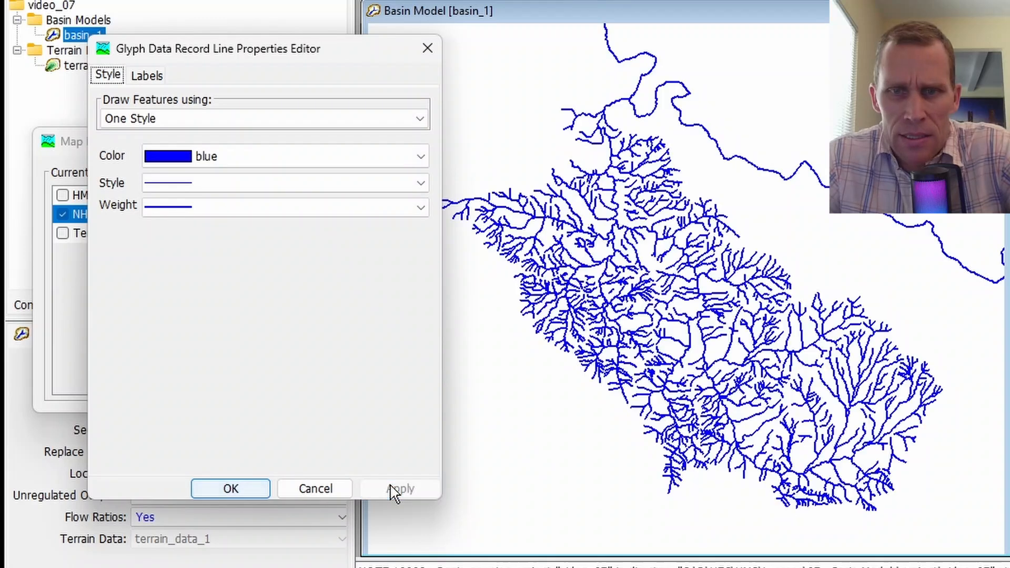
Step: Accept the flowline style and turn the HMS_subbasin.shp and Terrain layers back on in the basin_1 map
{"action": "left_click", "coordinate": [242, 489]}
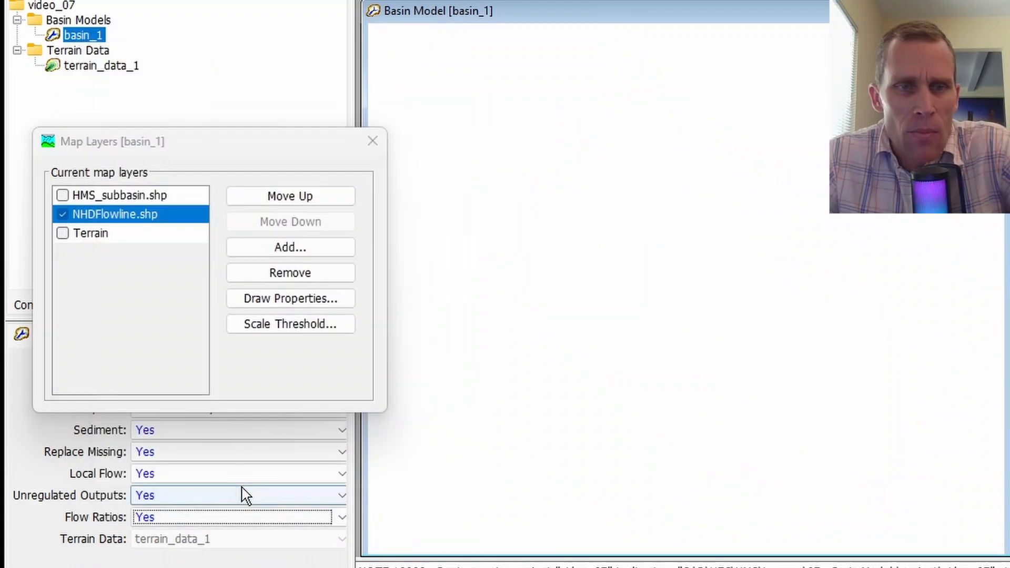
{"action": "left_click", "coordinate": [66, 196]}
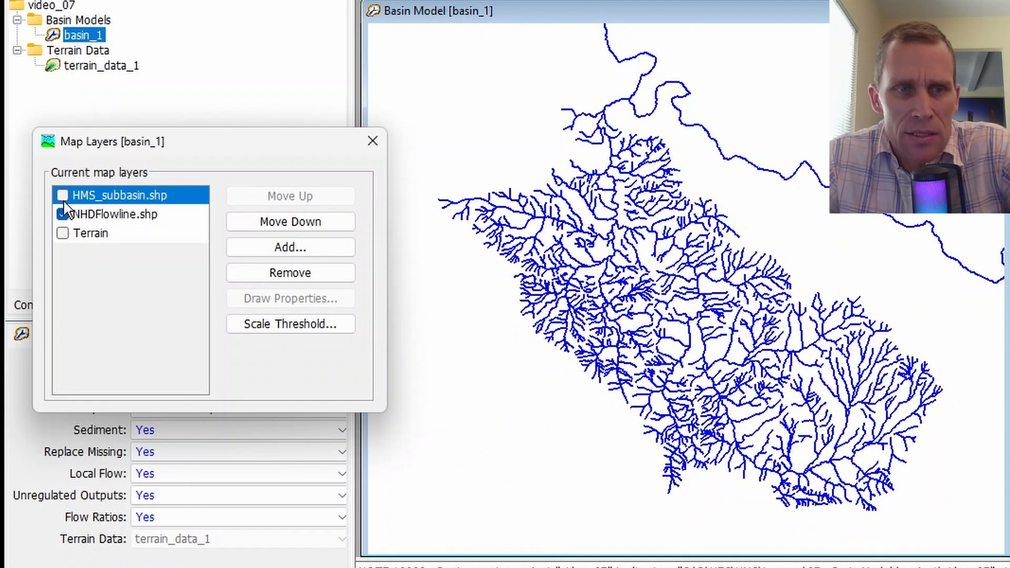
{"action": "left_click", "coordinate": [63, 196]}
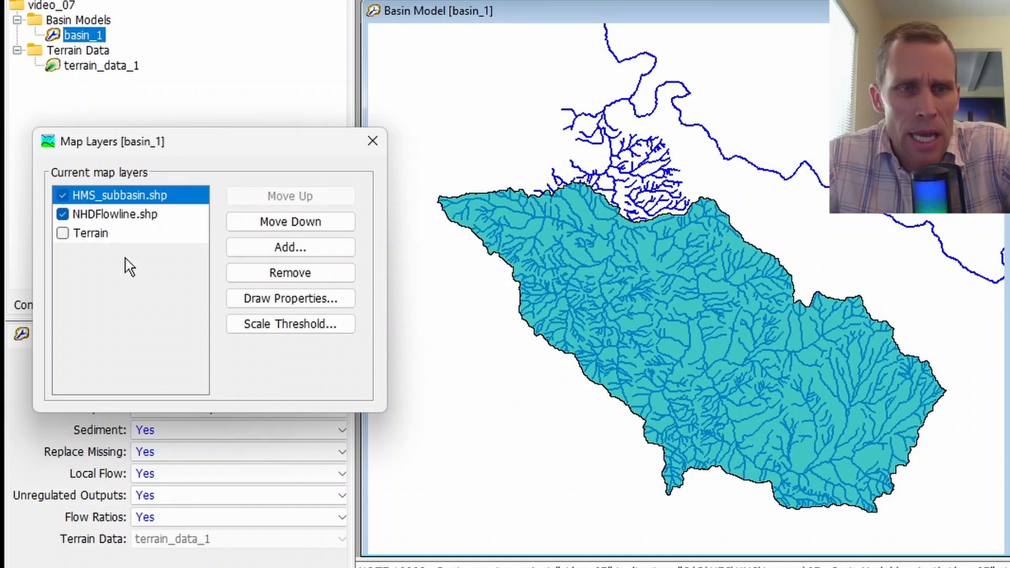
{"action": "left_click", "coordinate": [67, 226]}
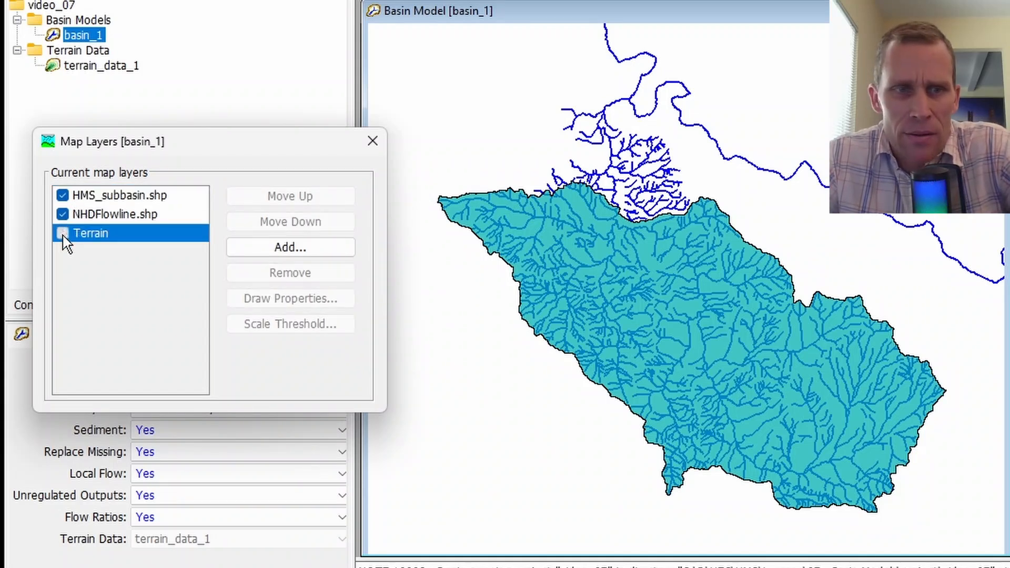
{"action": "left_click", "coordinate": [63, 234]}
Step: Move the NHDFlowline.shp layer above HMS_subbasin.shp in the basin_1 layer order
{"action": "left_click", "coordinate": [113, 214]}
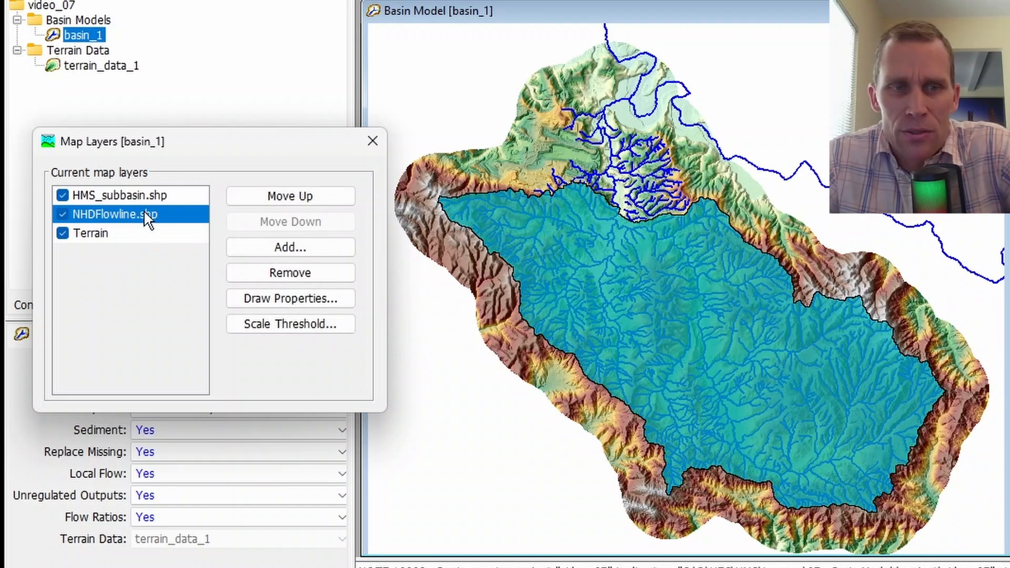
{"action": "left_click", "coordinate": [264, 197]}
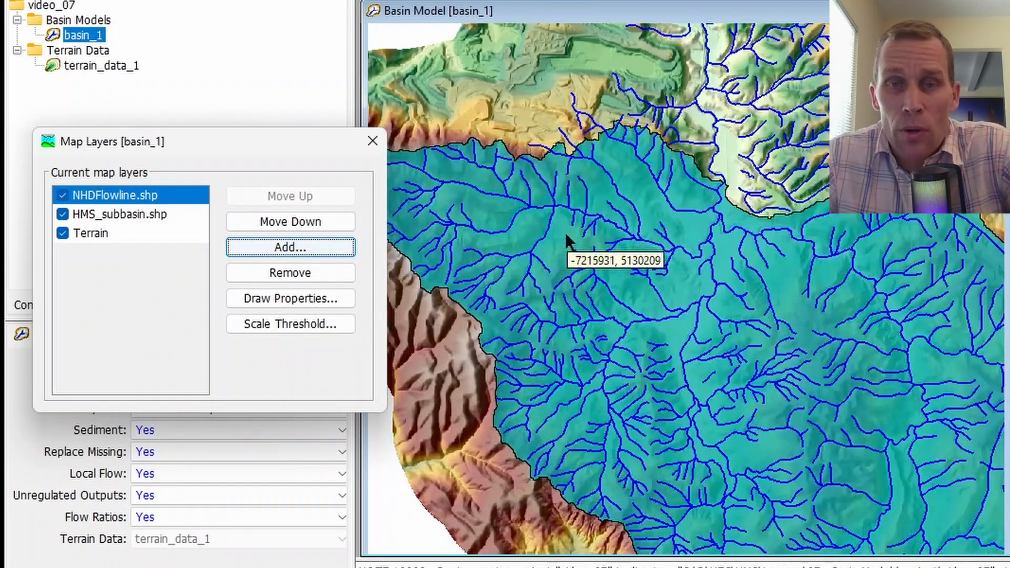
{"action": "left_click_drag", "start_coordinate": [568, 234], "coordinate": [639, 262]}
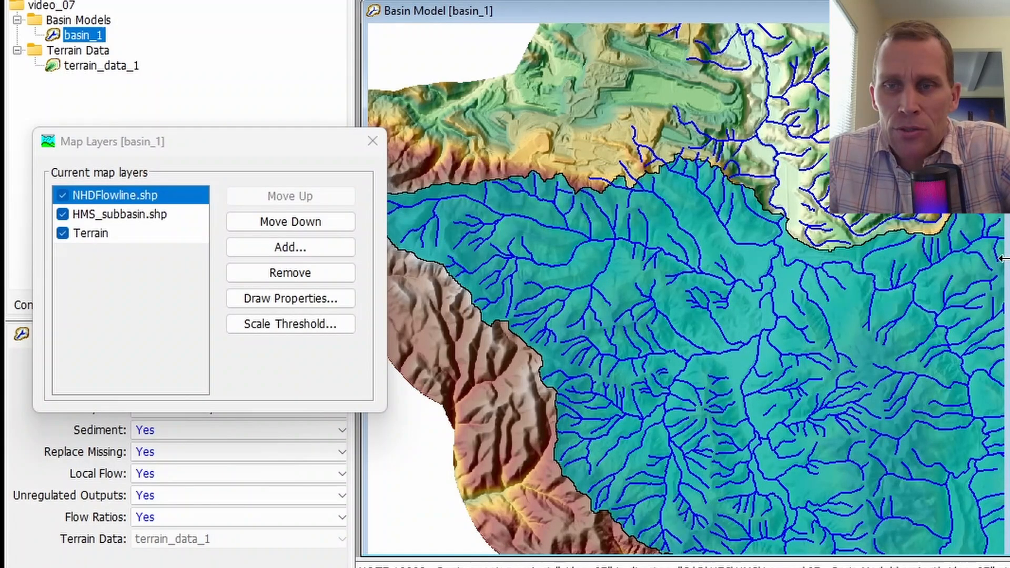
{"action": "left_click_drag", "start_coordinate": [1005, 258], "coordinate": [1009, 258]}
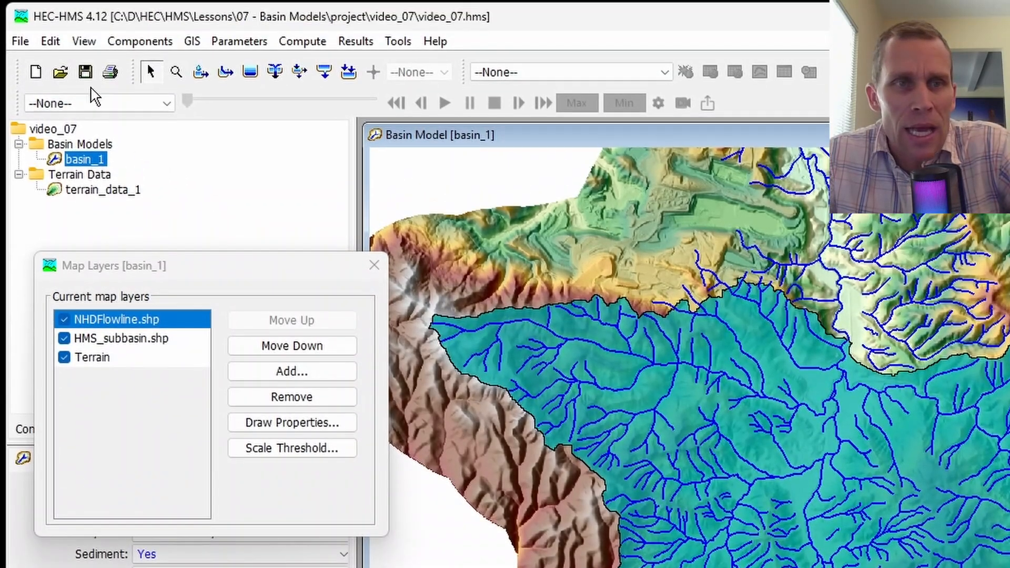
Step: Zoom in one level on the basin_1 map and zoom back out one level
{"action": "left_click", "coordinate": [83, 42]}
{"action": "left_click", "coordinate": [125, 99]}
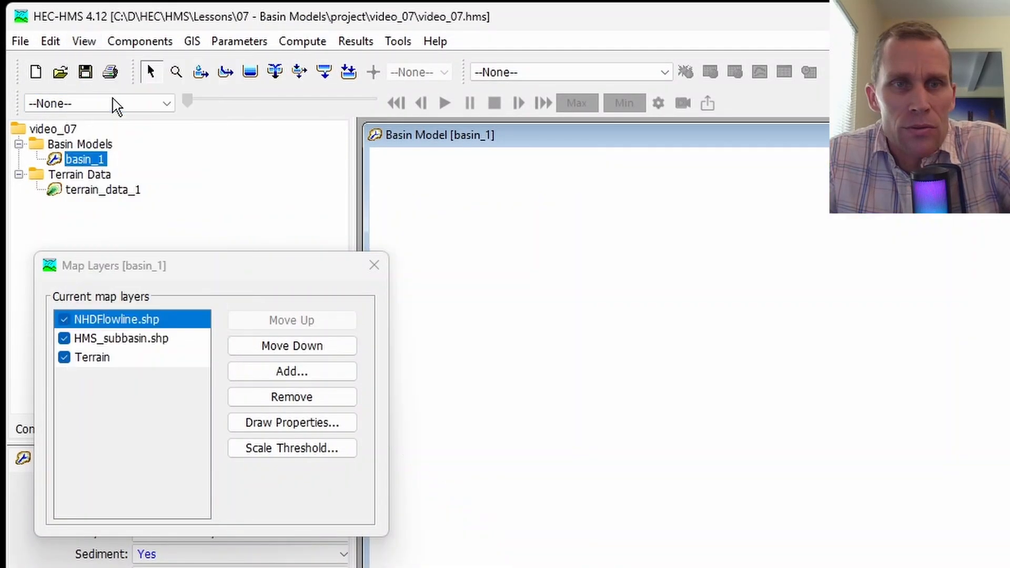
{"action": "left_click", "coordinate": [83, 42]}
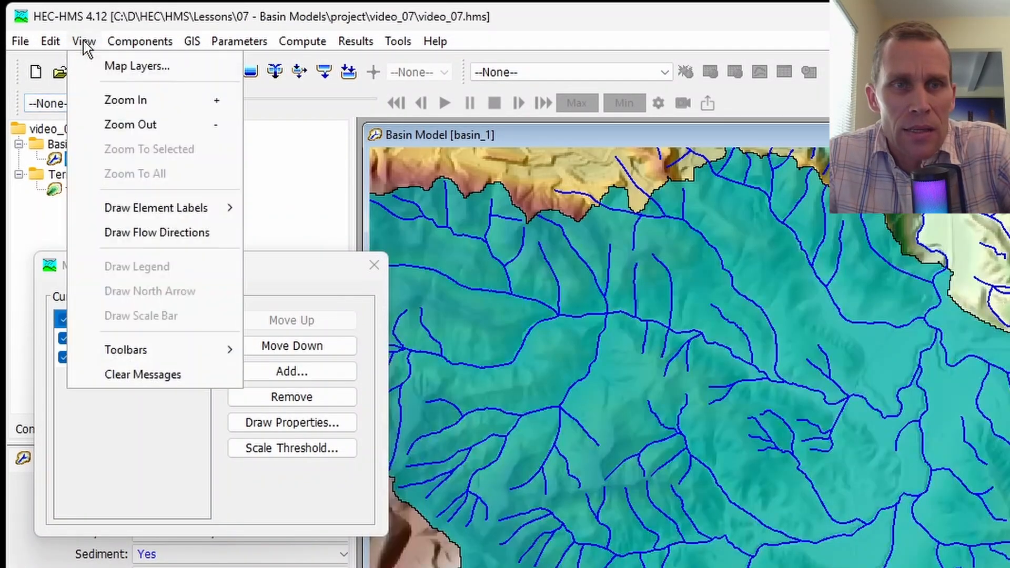
{"action": "left_click", "coordinate": [119, 130]}
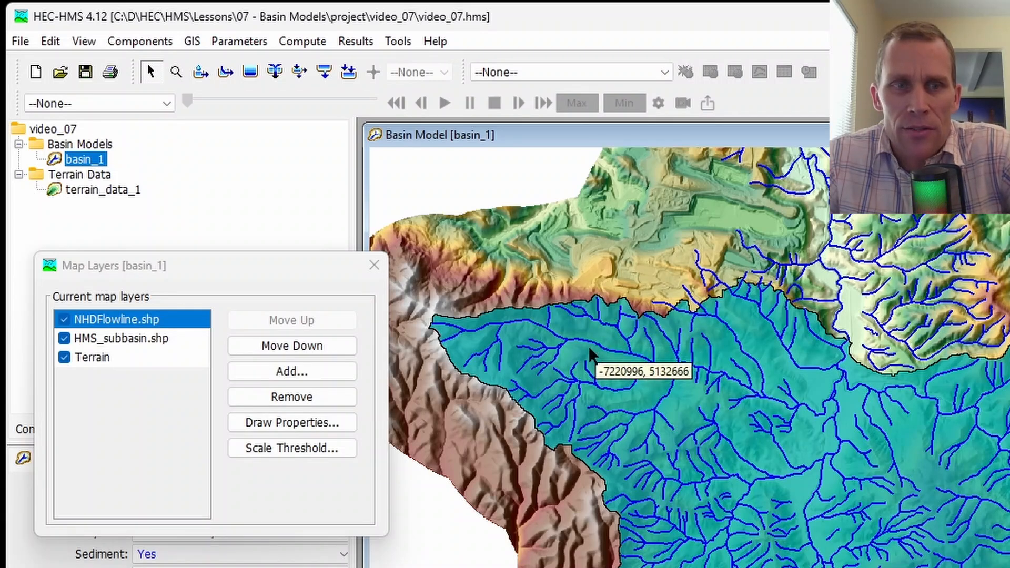
Step: Review the Terrain layer's symbology type, maximum and minimum values, and available color schemes in its draw properties
{"action": "left_click", "coordinate": [115, 362]}
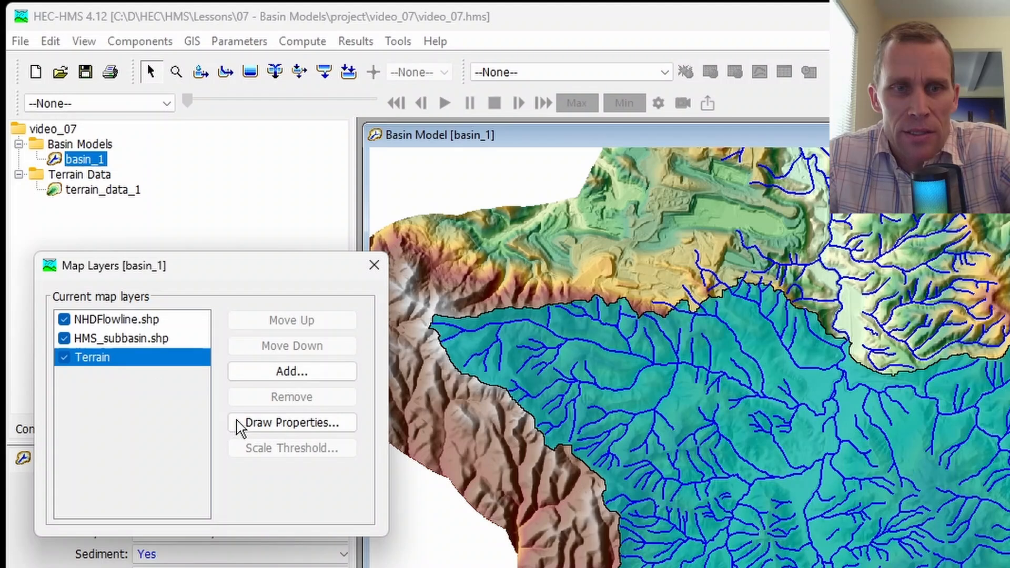
{"action": "left_click", "coordinate": [266, 426]}
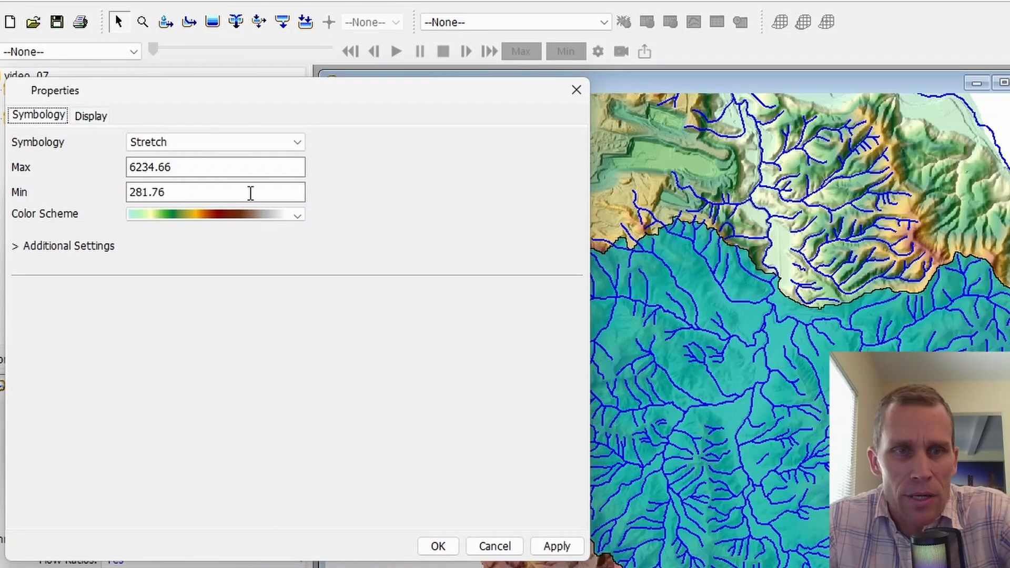
{"action": "left_click", "coordinate": [200, 143]}
{"action": "left_click", "coordinate": [223, 140]}
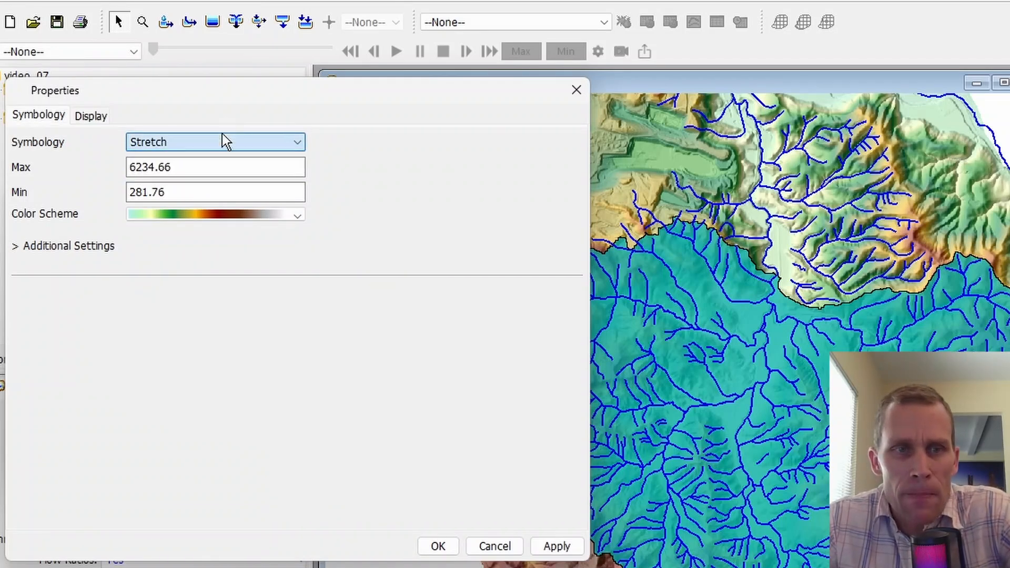
{"action": "left_click", "coordinate": [220, 166]}
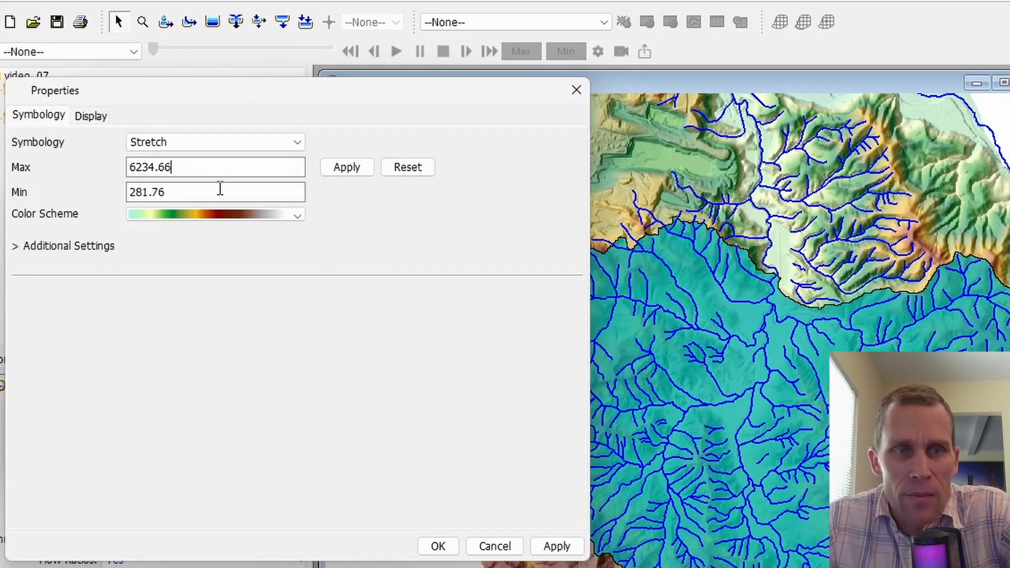
{"action": "left_click", "coordinate": [218, 191]}
{"action": "left_click", "coordinate": [273, 221]}
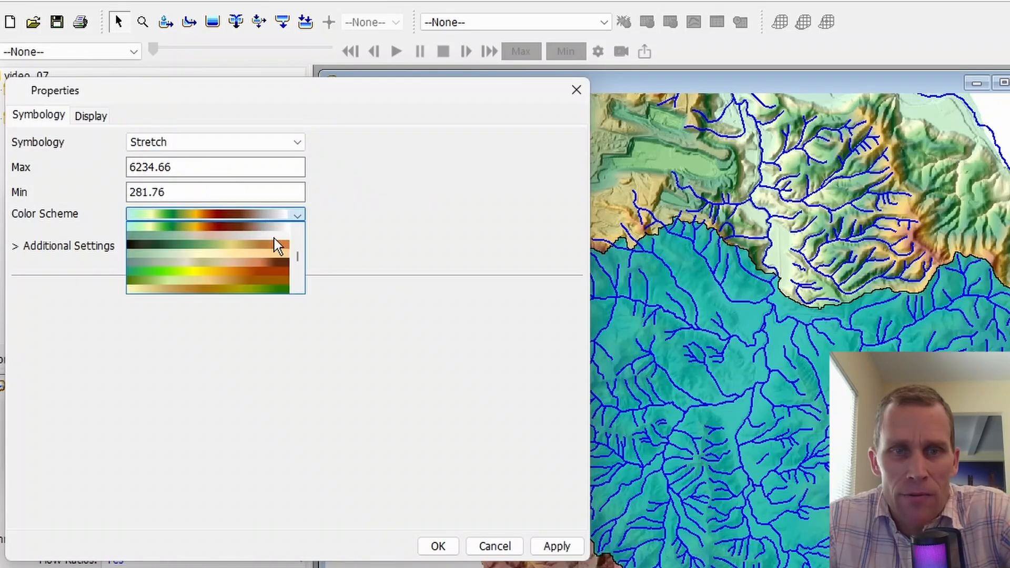
{"action": "left_click", "coordinate": [384, 256]}
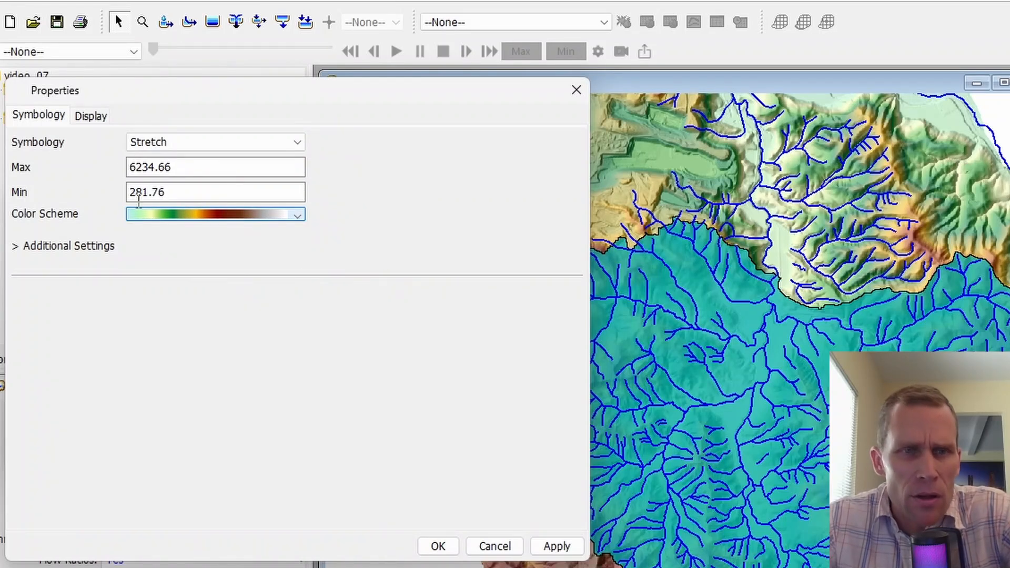
Step: Check the Terrain layer's display options and out-of-range color settings, and accept its draw properties as they are
{"action": "left_click", "coordinate": [92, 117]}
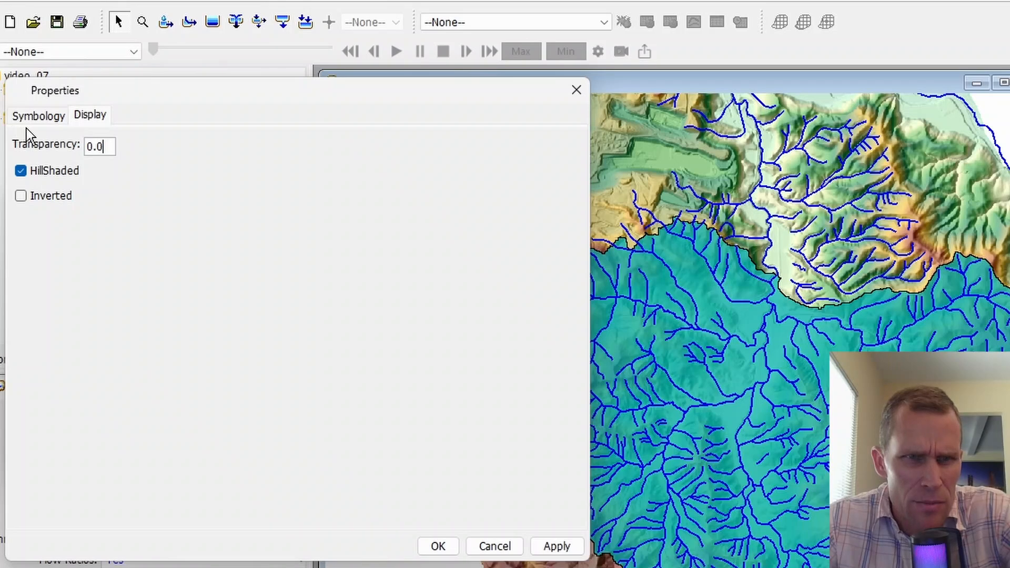
{"action": "left_click", "coordinate": [38, 116]}
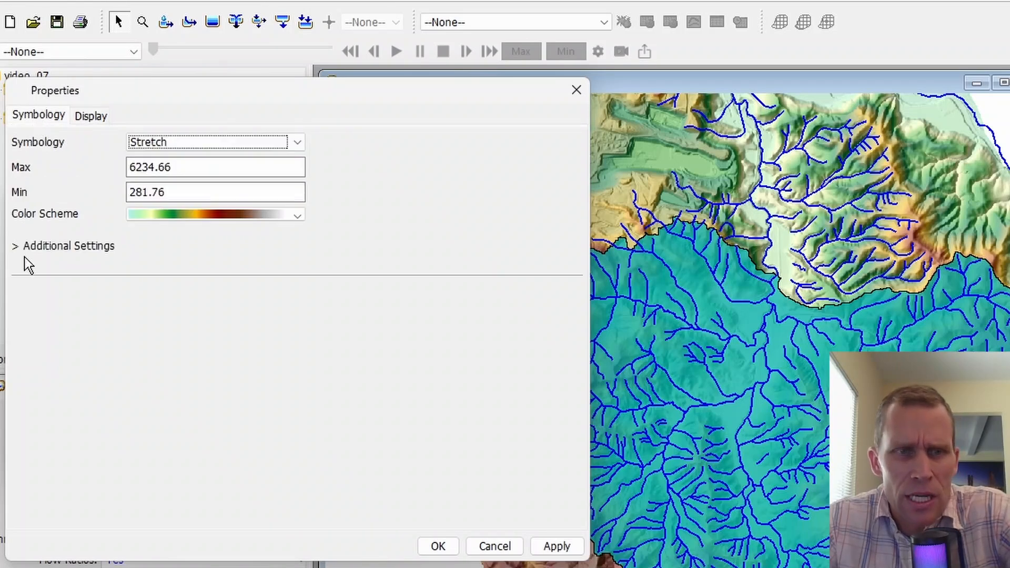
{"action": "left_click", "coordinate": [15, 247]}
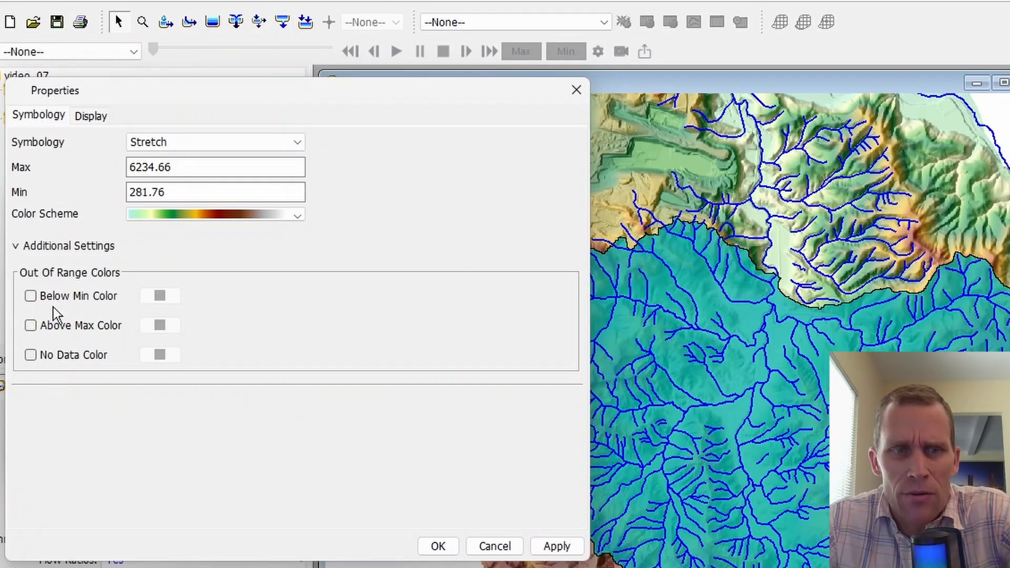
{"action": "left_click", "coordinate": [16, 248]}
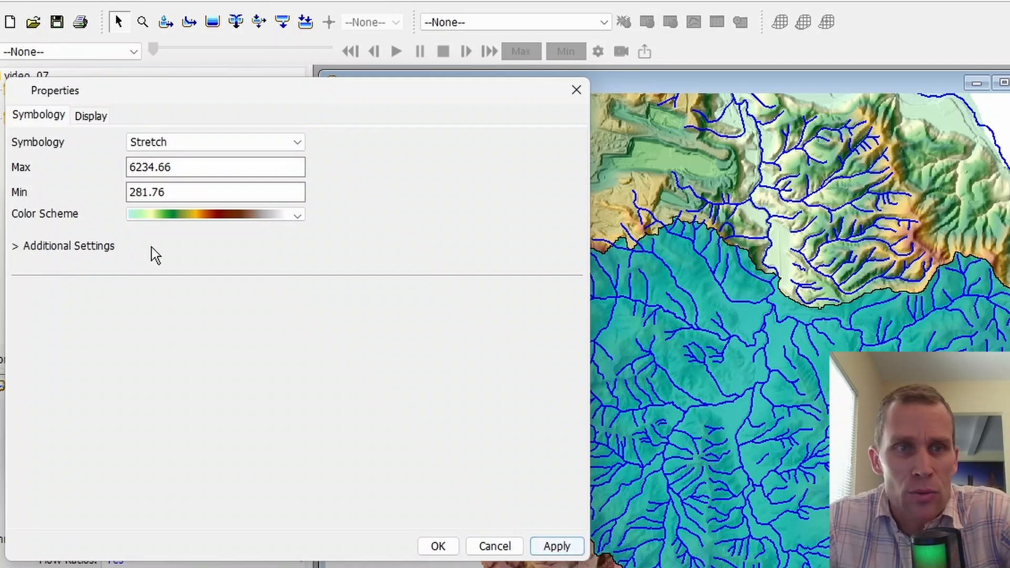
{"action": "left_click", "coordinate": [547, 553]}
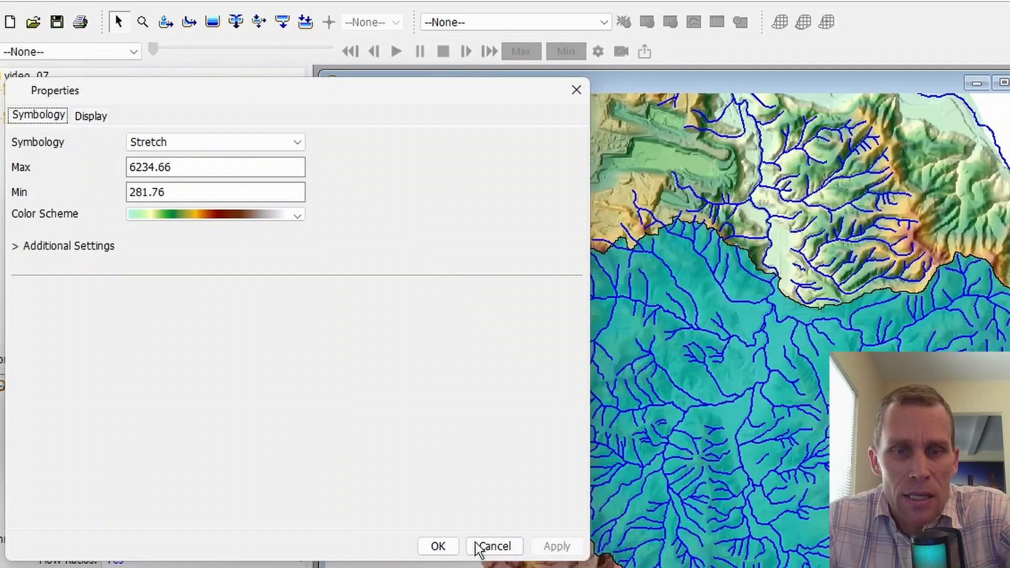
{"action": "left_click", "coordinate": [453, 547]}
Step: Set the fill color of the HMS_subbasin.shp layer to lightgreen and apply it to the map
{"action": "left_click", "coordinate": [115, 274]}
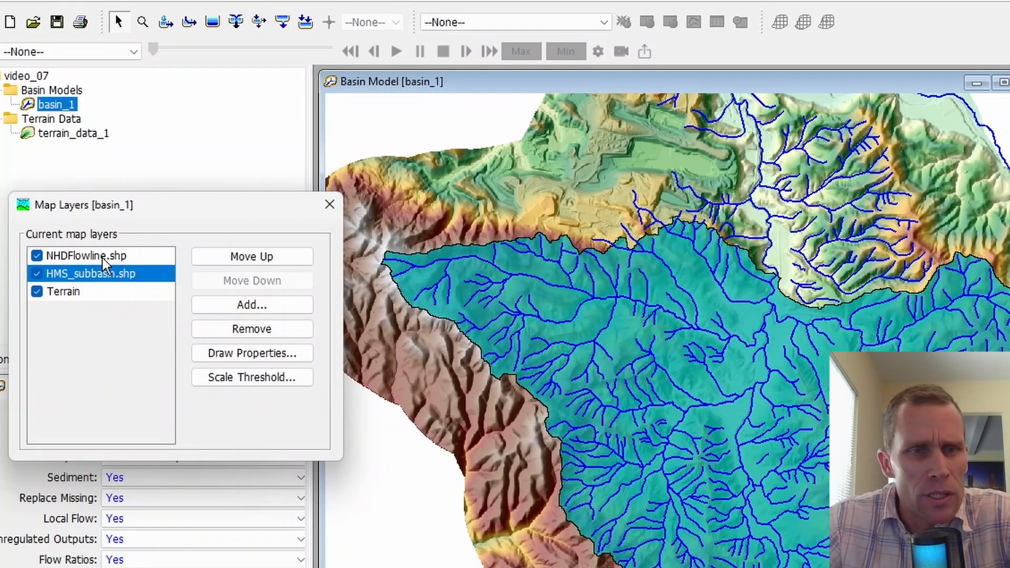
{"action": "left_click", "coordinate": [106, 258]}
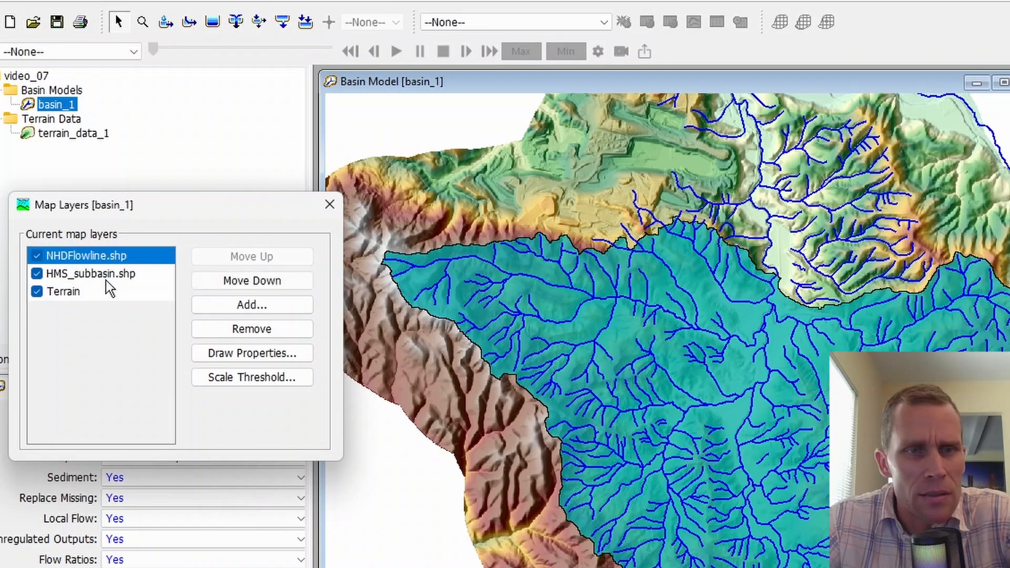
{"action": "left_click", "coordinate": [106, 278]}
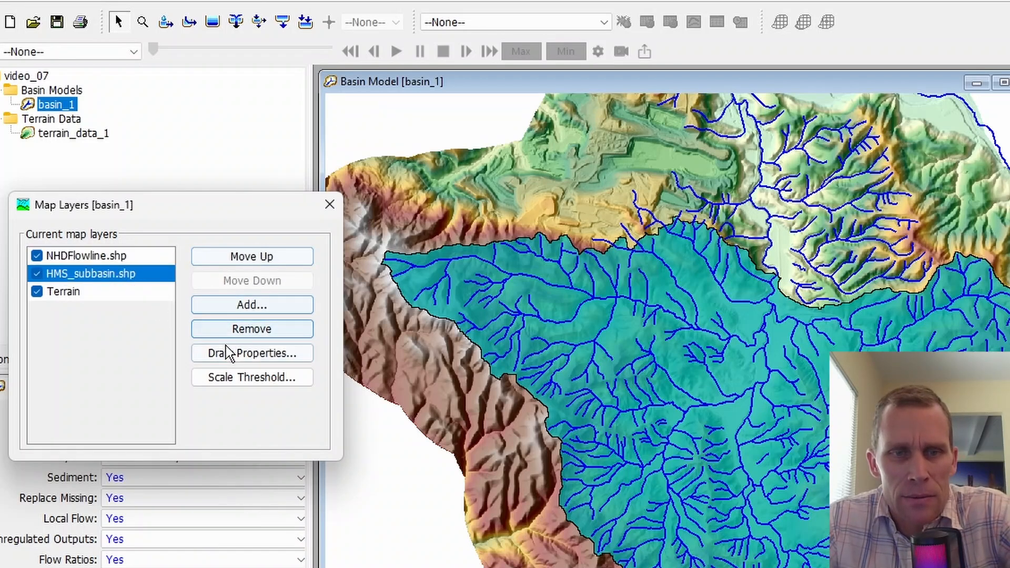
{"action": "left_click", "coordinate": [230, 361]}
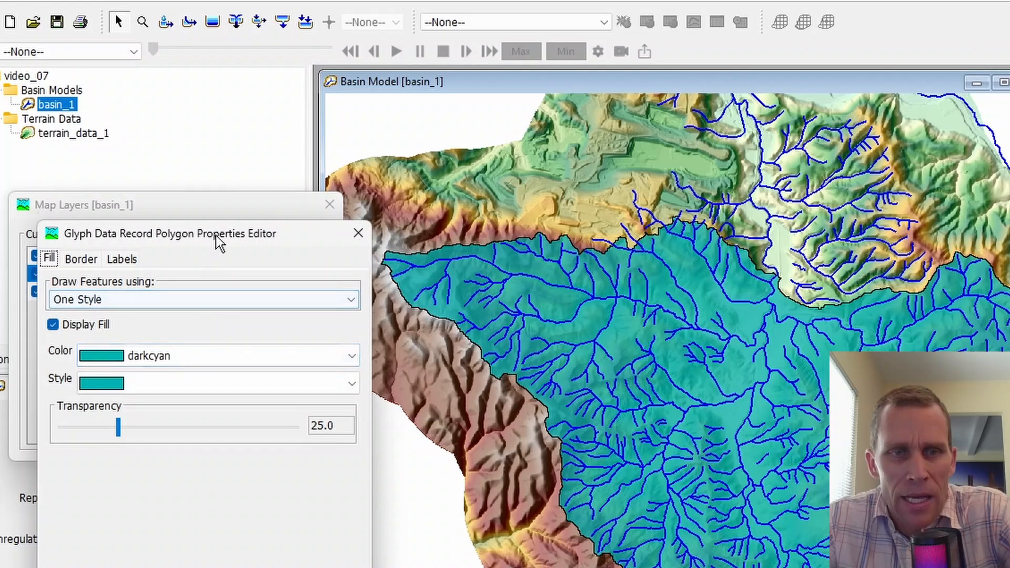
{"action": "left_click_drag", "start_coordinate": [218, 240], "coordinate": [216, 189]}
{"action": "left_click", "coordinate": [174, 308]}
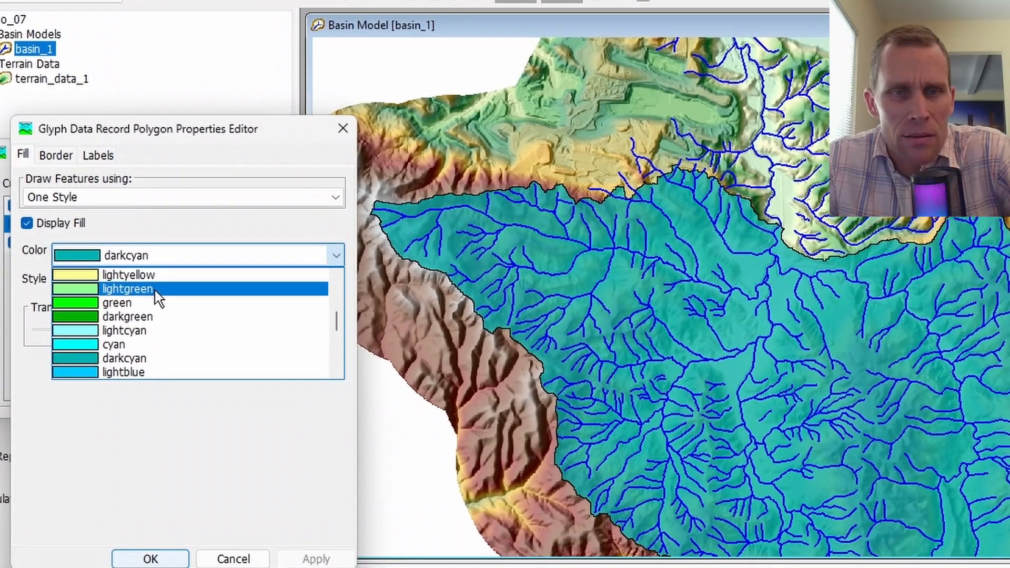
{"action": "left_click", "coordinate": [176, 340]}
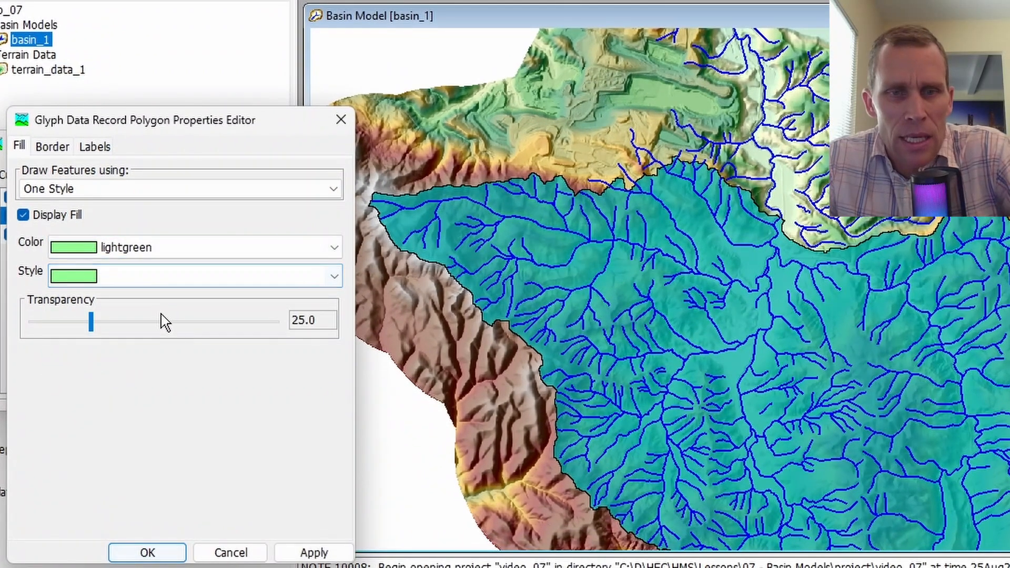
{"action": "left_click", "coordinate": [301, 554]}
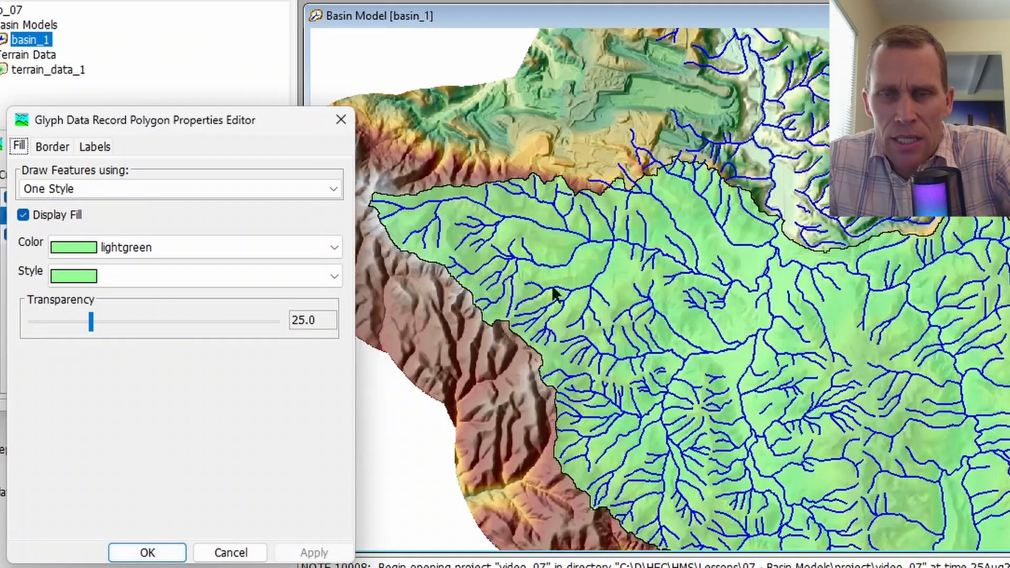
Step: Try fill transparencies of 9 and 65 on the HMS_subbasin.shp layer, applying each to the map
{"action": "left_click_drag", "start_coordinate": [91, 322], "coordinate": [50, 331]}
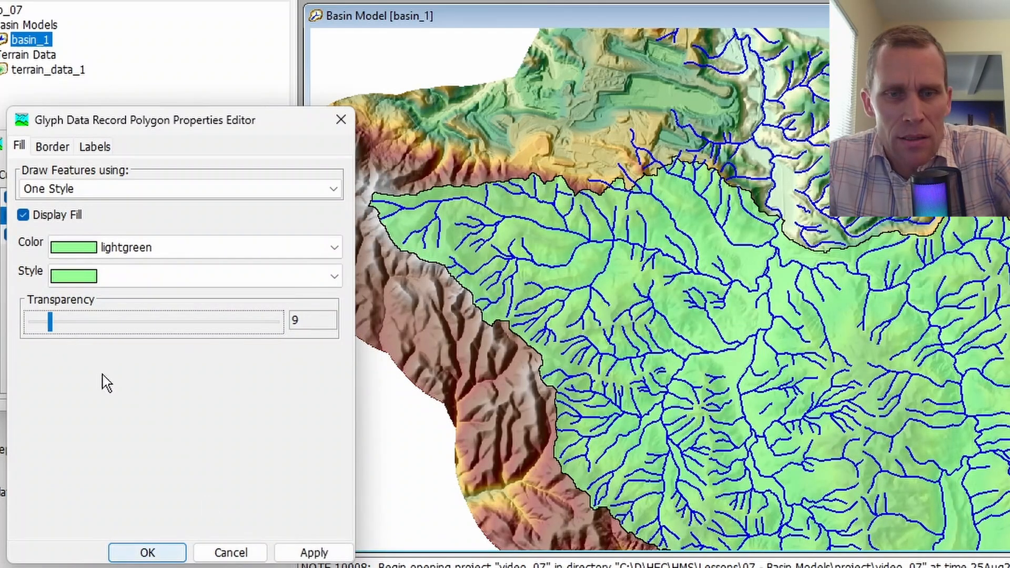
{"action": "left_click", "coordinate": [310, 552]}
{"action": "left_click_drag", "start_coordinate": [59, 326], "coordinate": [205, 342]}
{"action": "left_click", "coordinate": [315, 552]}
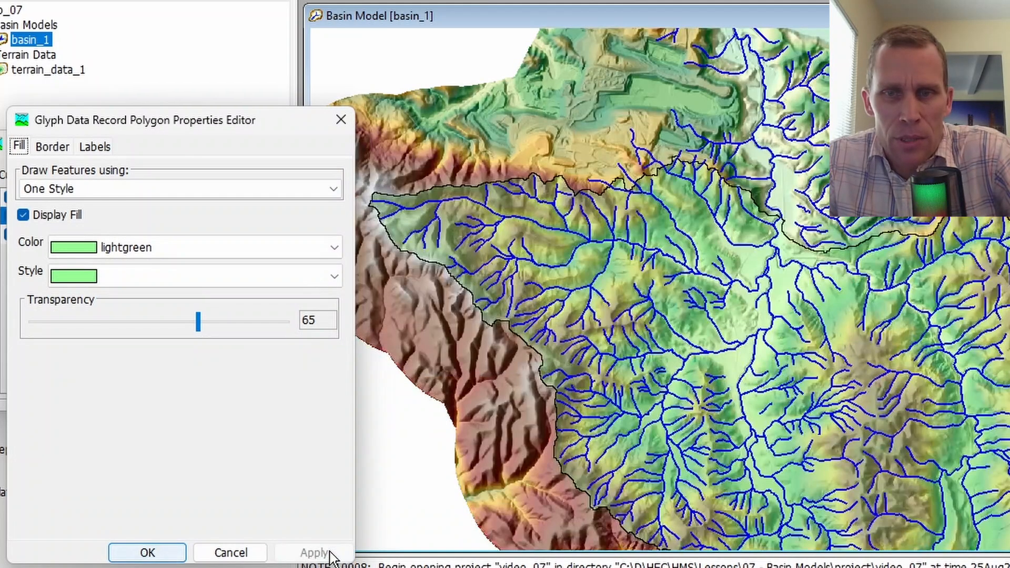
Step: Set the HMS_subbasin.shp fill transparency to 32 and accept the polygon properties
{"action": "left_click_drag", "start_coordinate": [202, 328], "coordinate": [115, 342]}
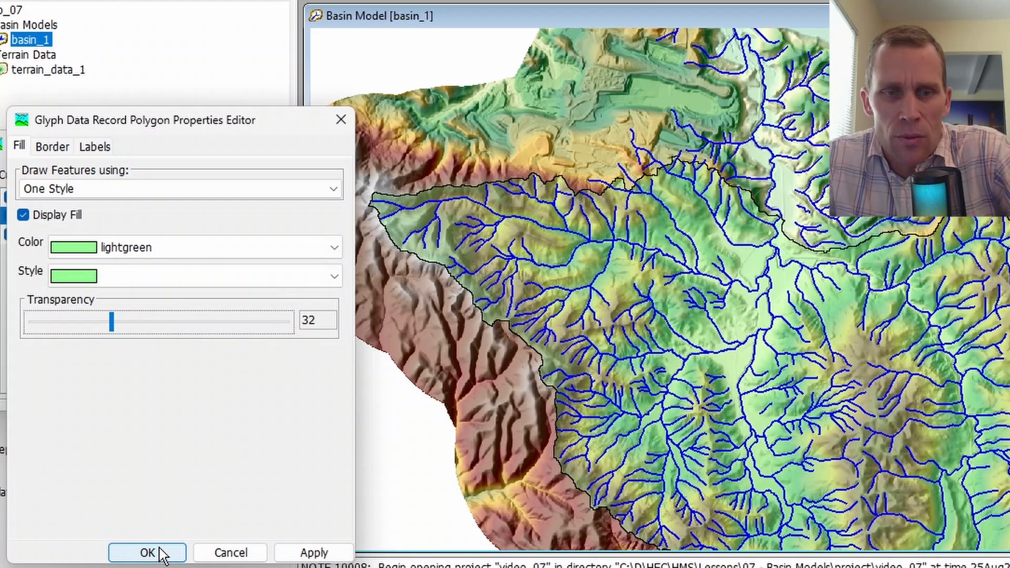
{"action": "left_click", "coordinate": [173, 554]}
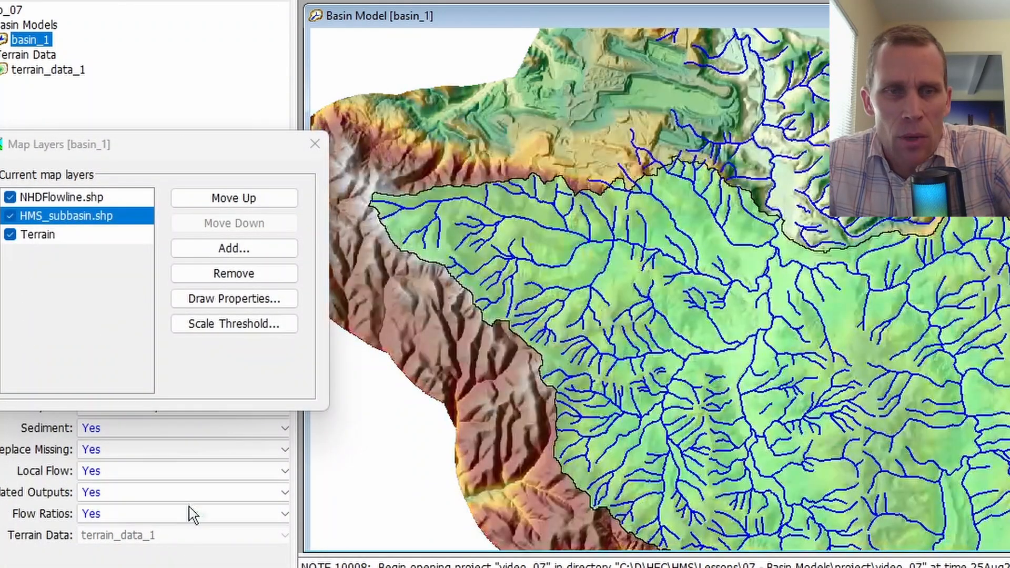
Step: Try to add NHDFlowline.shp again from the maps folder to the basin_1 map layers
{"action": "left_click", "coordinate": [234, 248]}
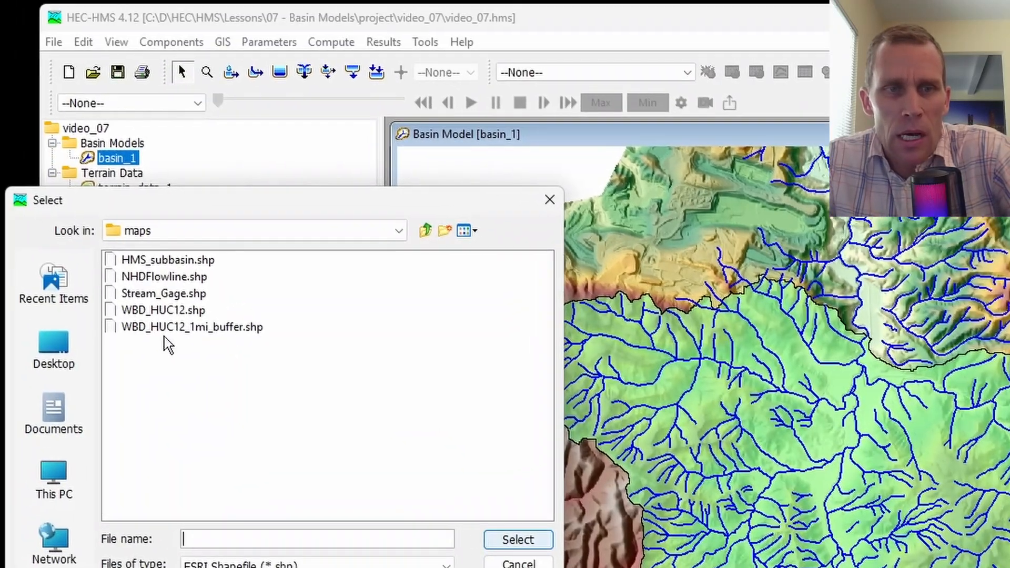
{"action": "left_click", "coordinate": [173, 277]}
{"action": "left_click", "coordinate": [518, 540]}
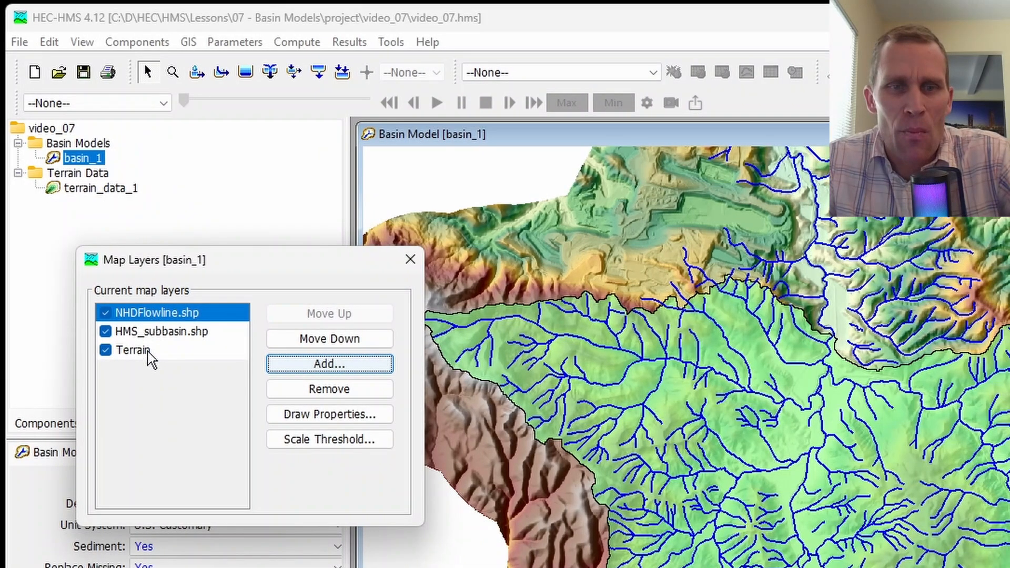
Step: Close the basin_1 map layers window and check which copy, rename and delete commands the basin model offers in the project tree
{"action": "left_click", "coordinate": [410, 259]}
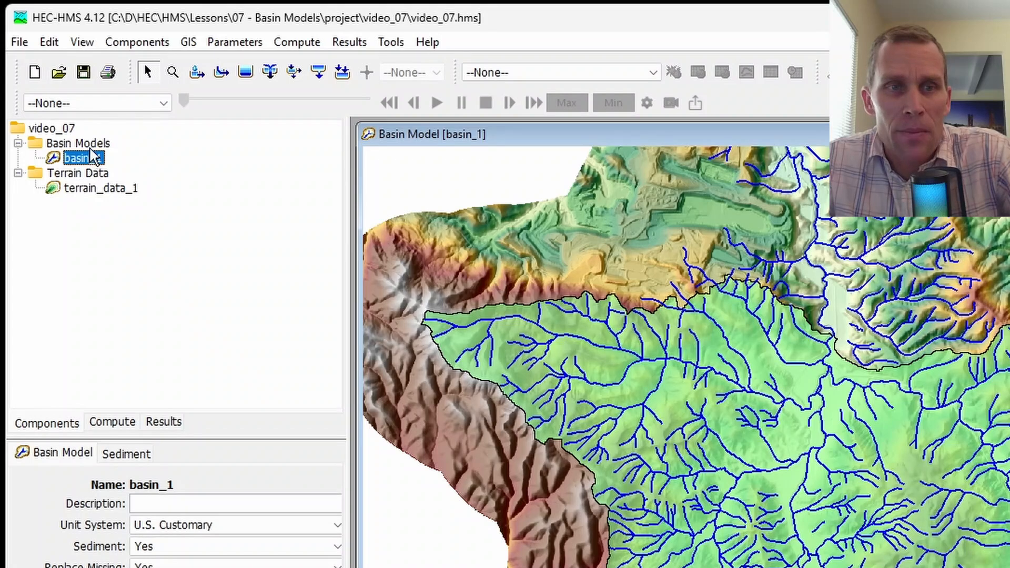
{"action": "right_click", "coordinate": [86, 160]}
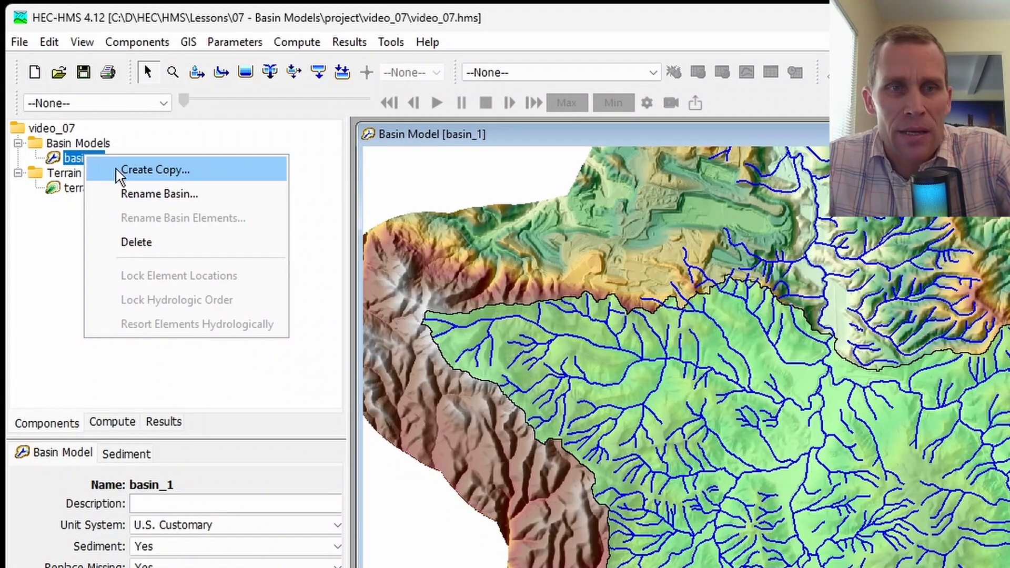
{"action": "left_click", "coordinate": [59, 263]}
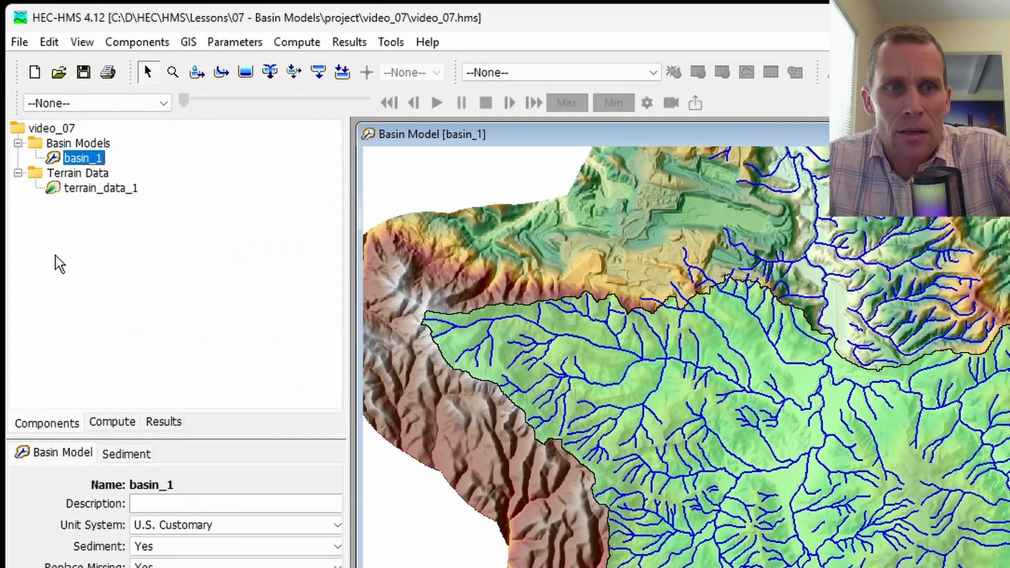
Step: Review the management options for basin_1 in the Basin Model Manager, and close the manager
{"action": "left_click", "coordinate": [137, 43]}
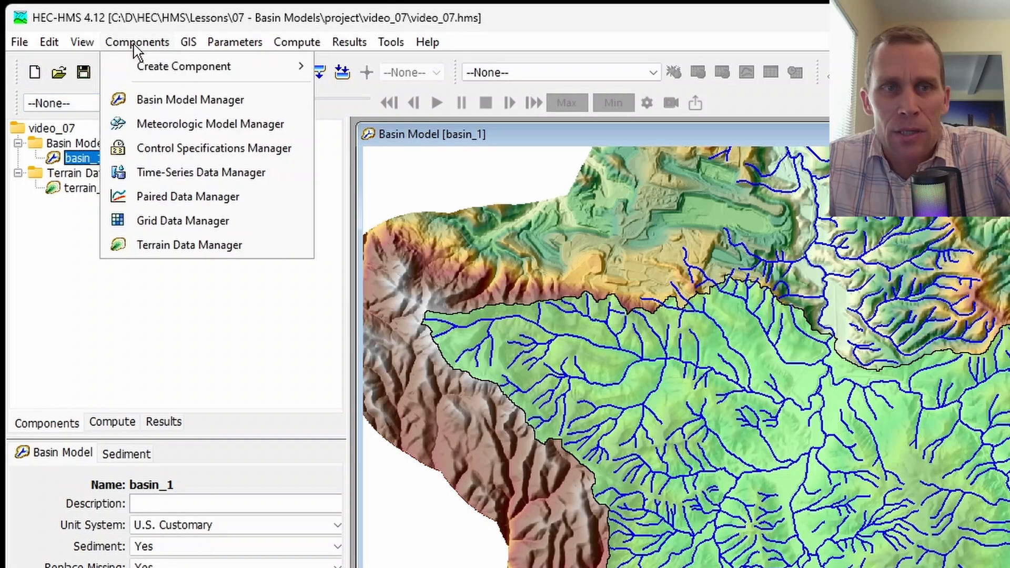
{"action": "left_click", "coordinate": [158, 105]}
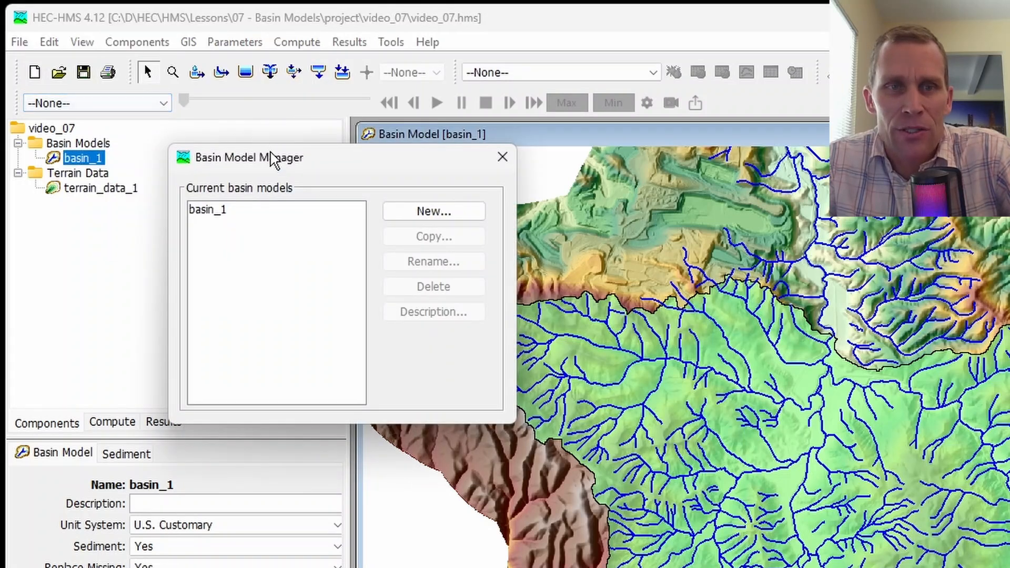
{"action": "left_click_drag", "start_coordinate": [269, 157], "coordinate": [218, 220]}
{"action": "left_click", "coordinate": [178, 268]}
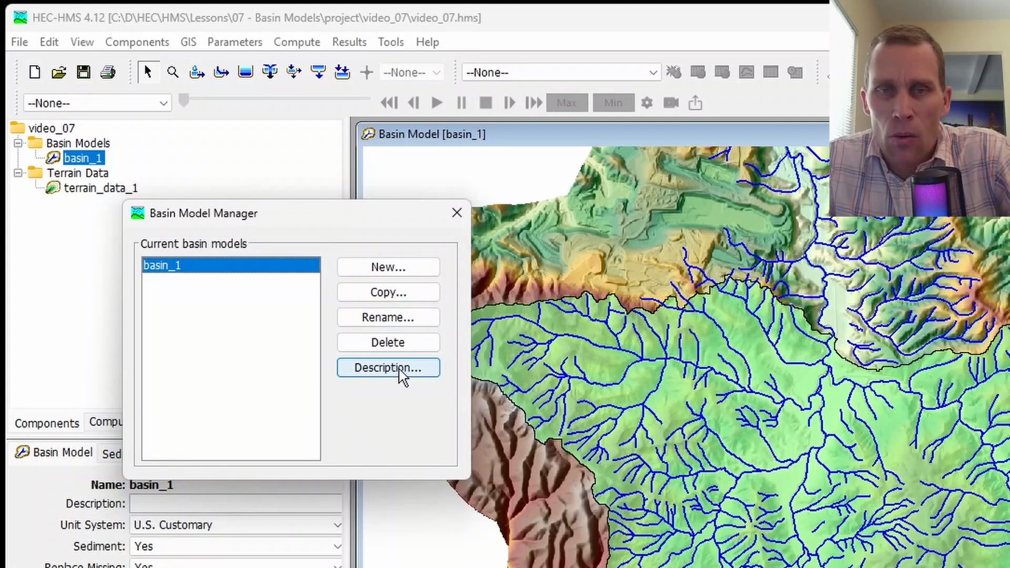
{"action": "left_click", "coordinate": [456, 213]}
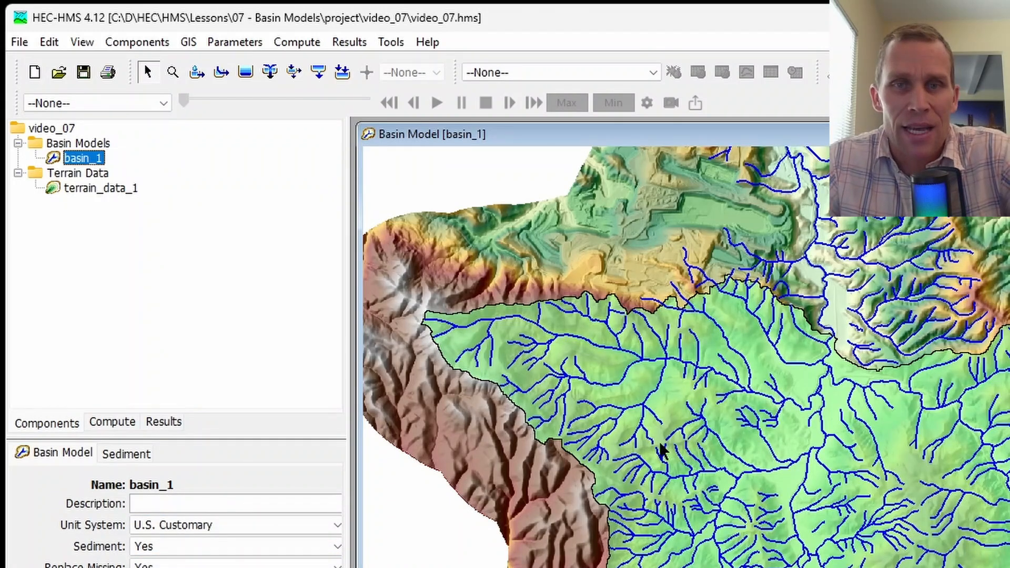
{"action": "mouse_move", "coordinate": [661, 449]}
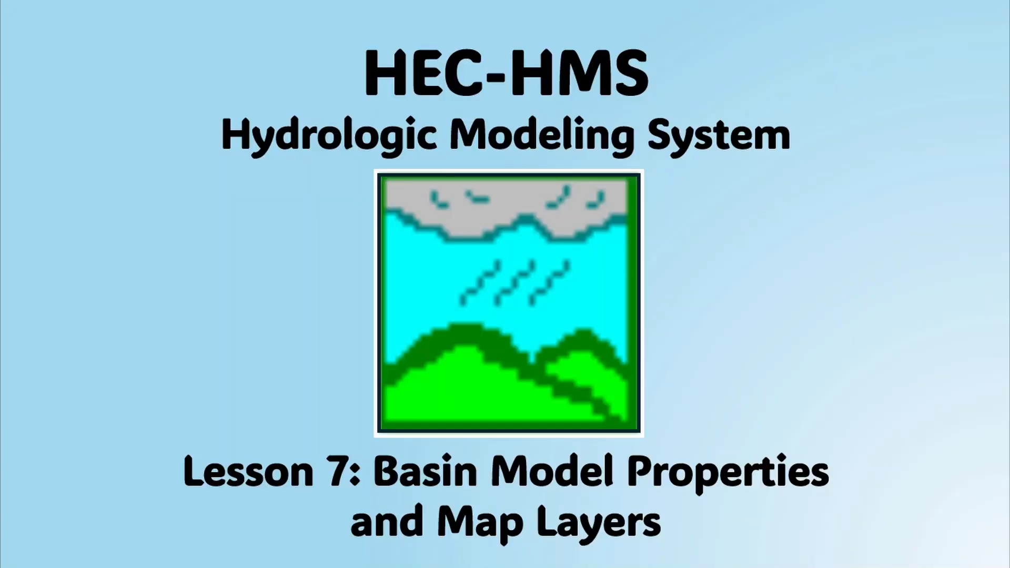